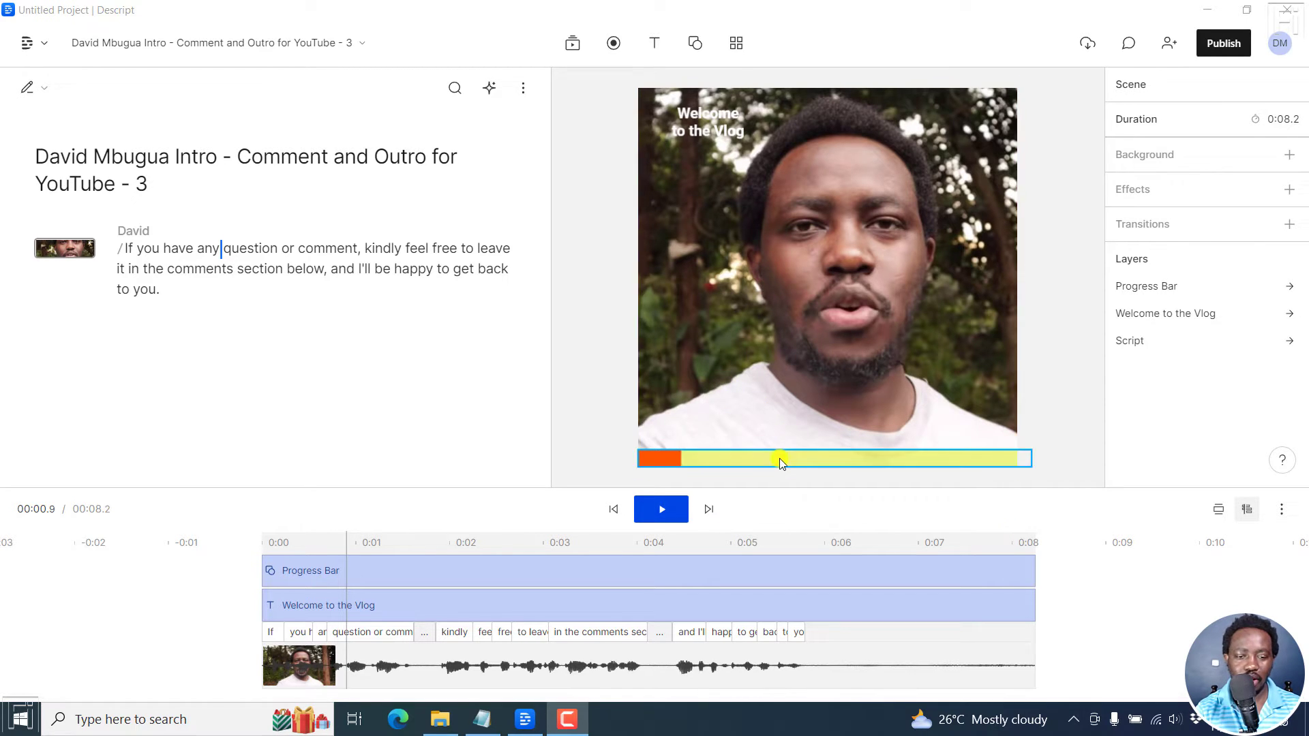
Add a Fancy Captions live-text layer, keeping Captions as the live text source
{"action": "left_click", "coordinate": [656, 54]}
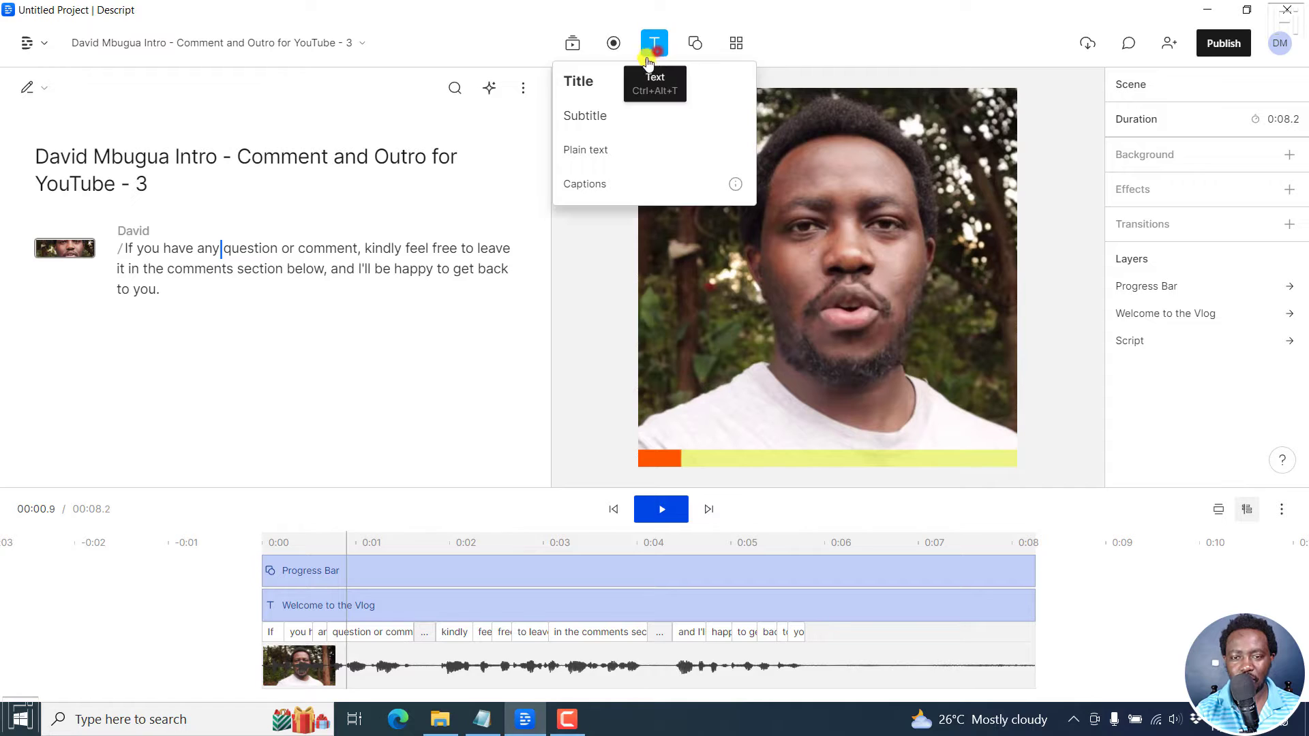
{"action": "left_click", "coordinate": [616, 185]}
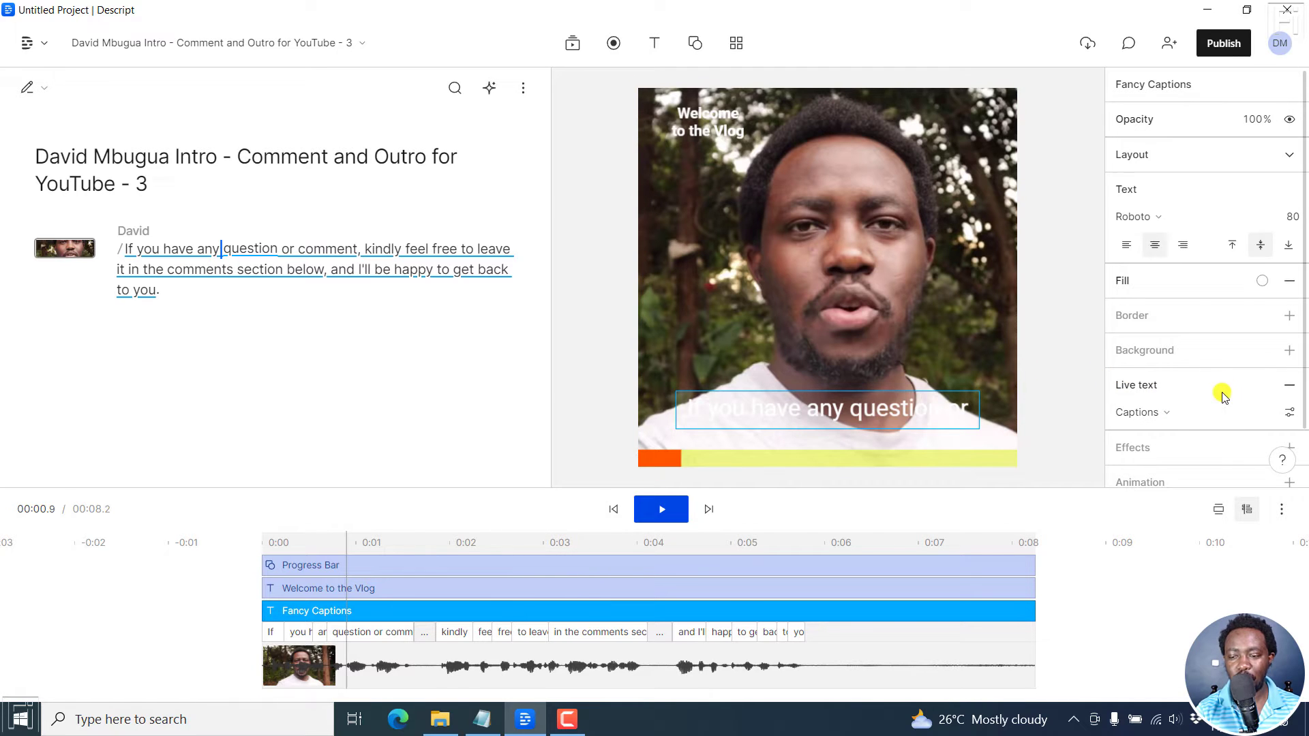
{"action": "left_click_drag", "start_coordinate": [1304, 359], "coordinate": [1303, 392]}
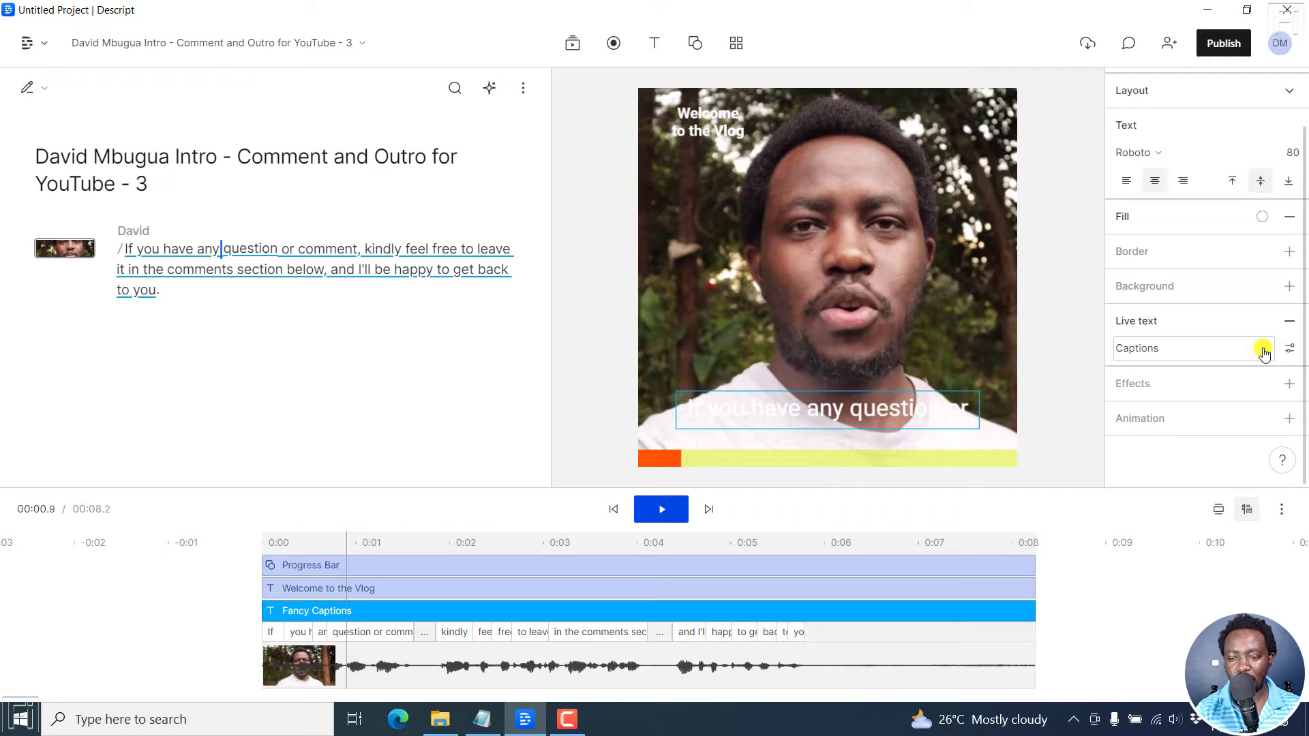
{"action": "left_click", "coordinate": [1263, 349]}
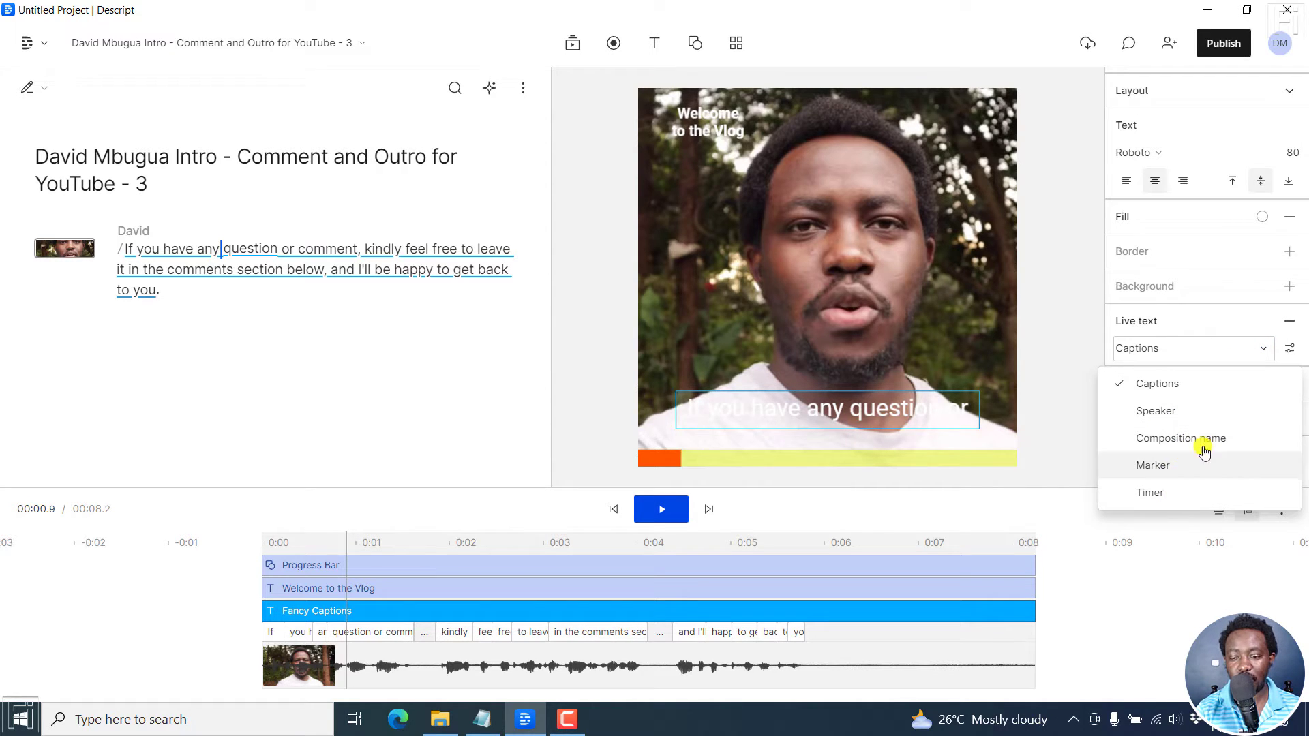
Switch the caption style from Classic to Karaoke, keeping Filter speaker on Show all
{"action": "left_click", "coordinate": [1291, 349]}
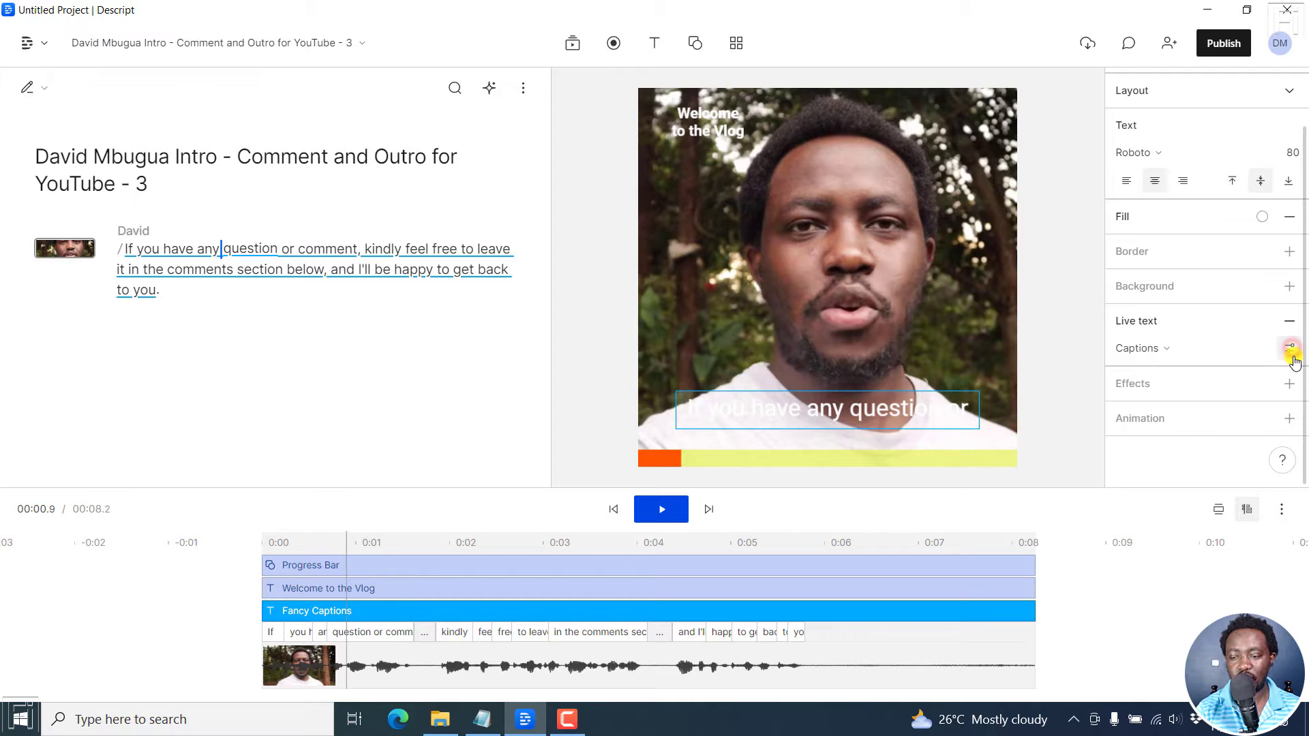
{"action": "left_click", "coordinate": [1292, 351]}
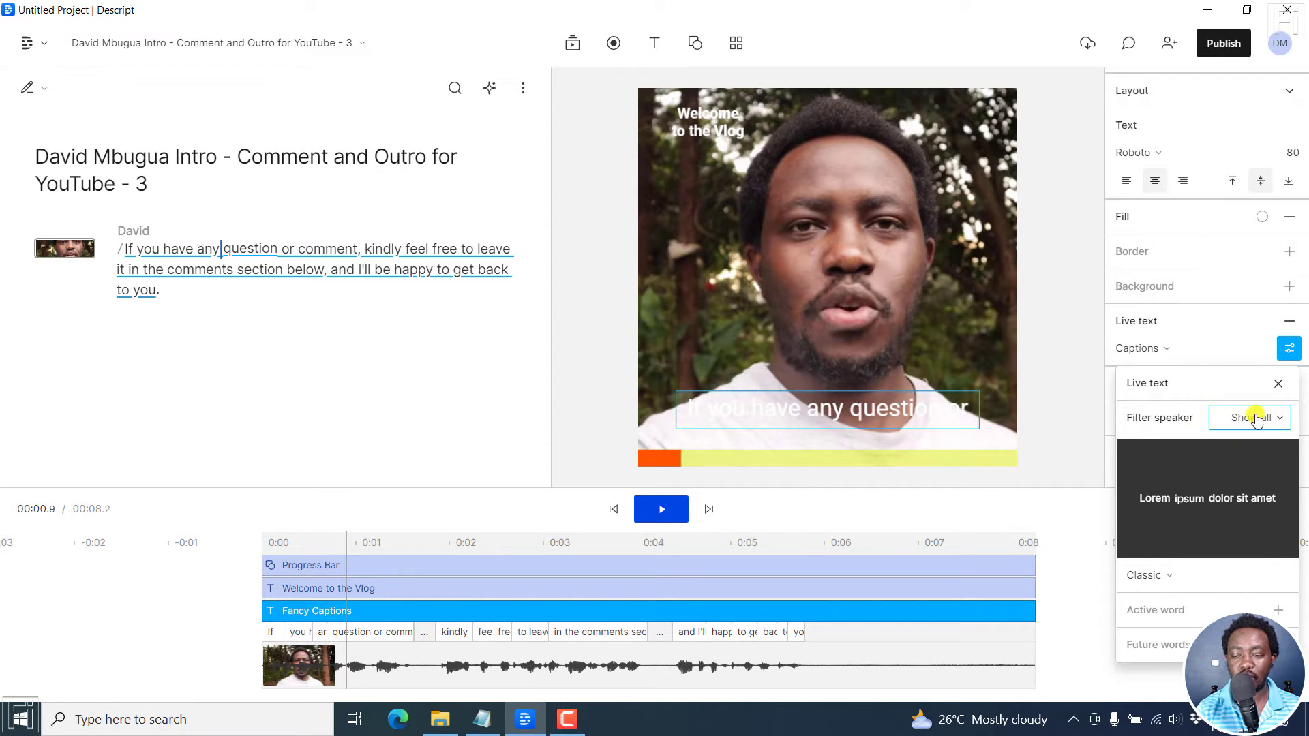
{"action": "left_click", "coordinate": [1281, 418]}
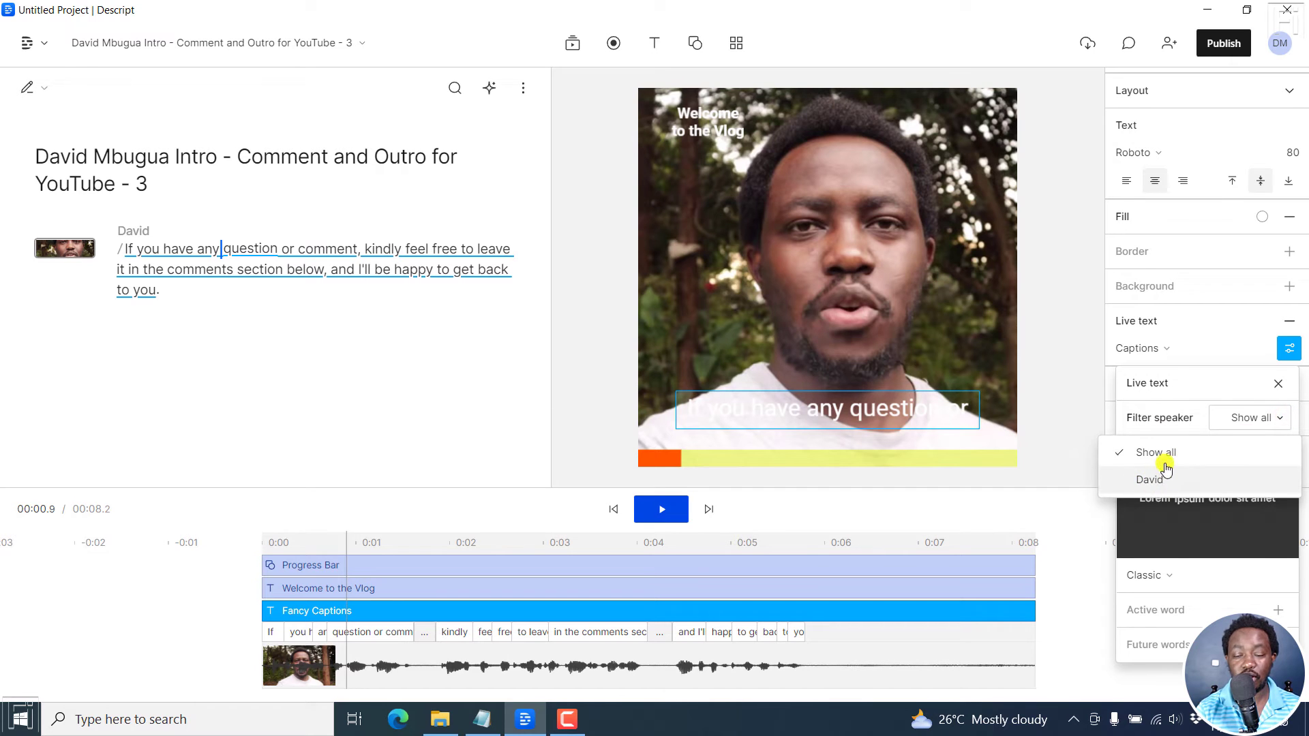
{"action": "left_click", "coordinate": [1169, 417]}
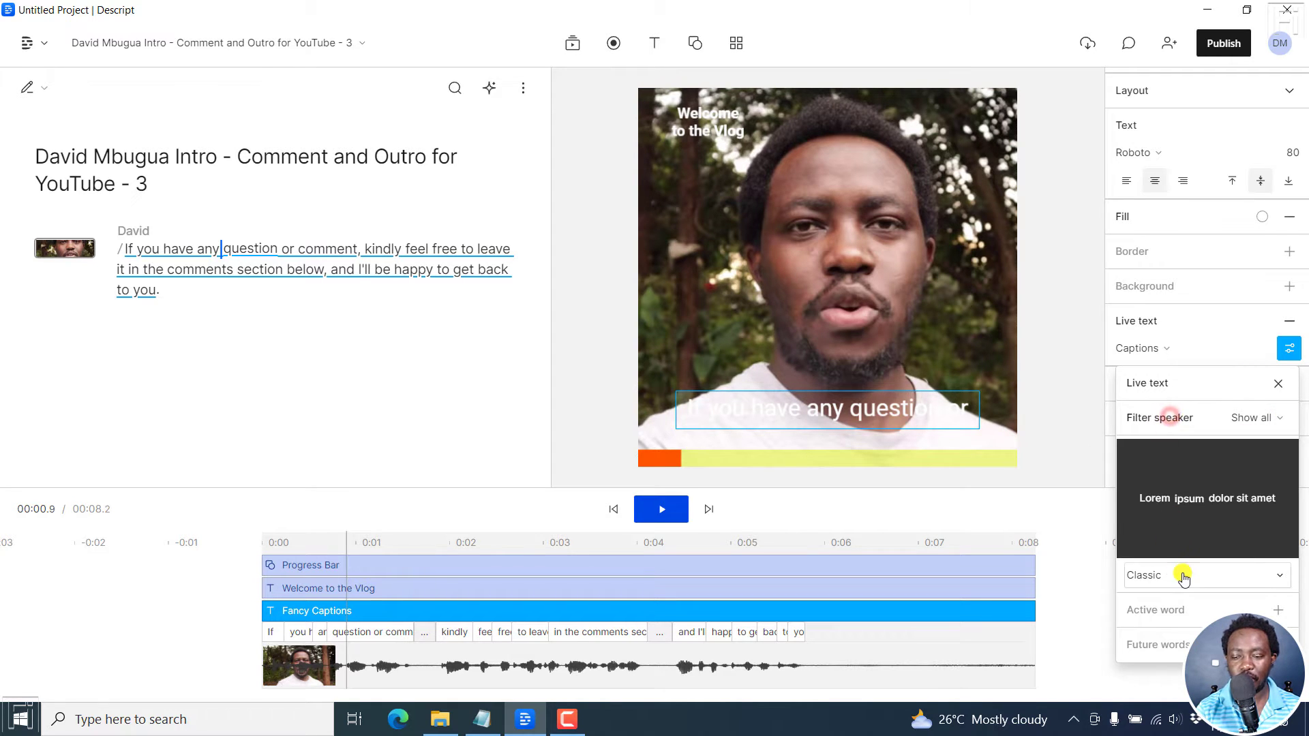
{"action": "left_click", "coordinate": [1283, 577]}
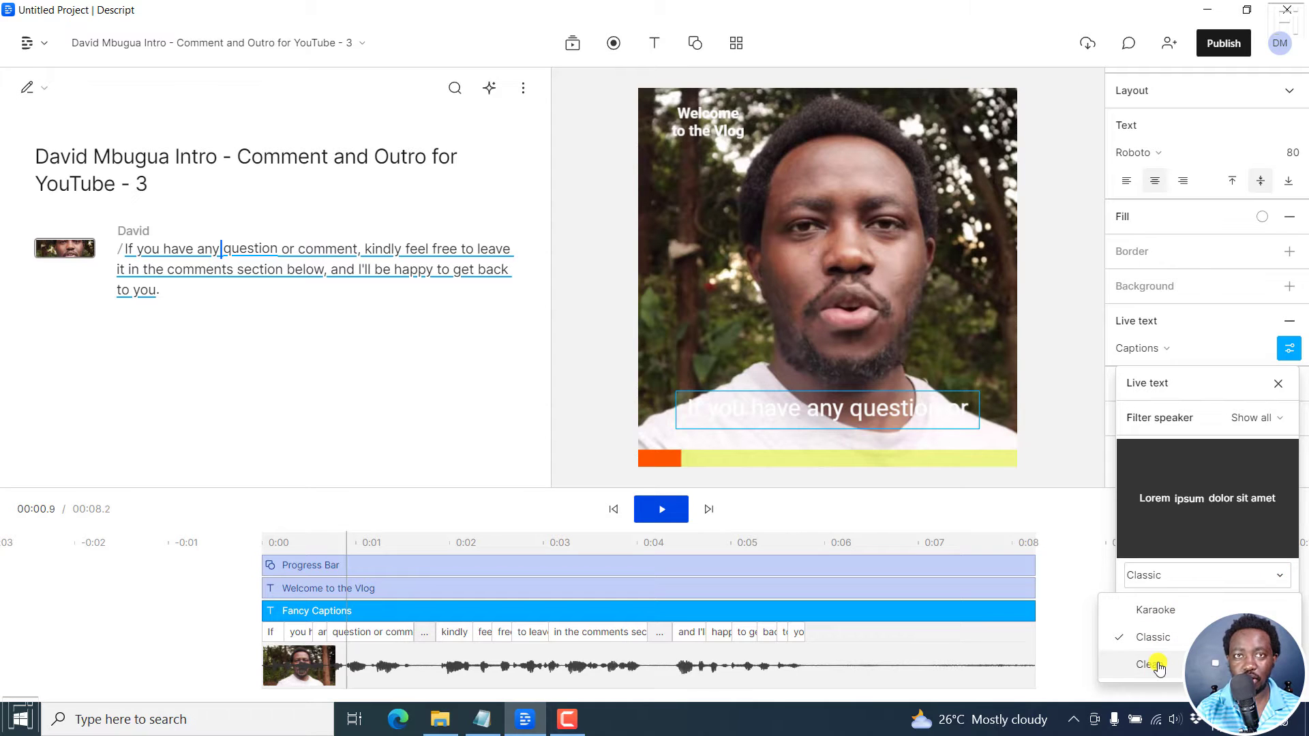
{"action": "left_click", "coordinate": [1169, 611]}
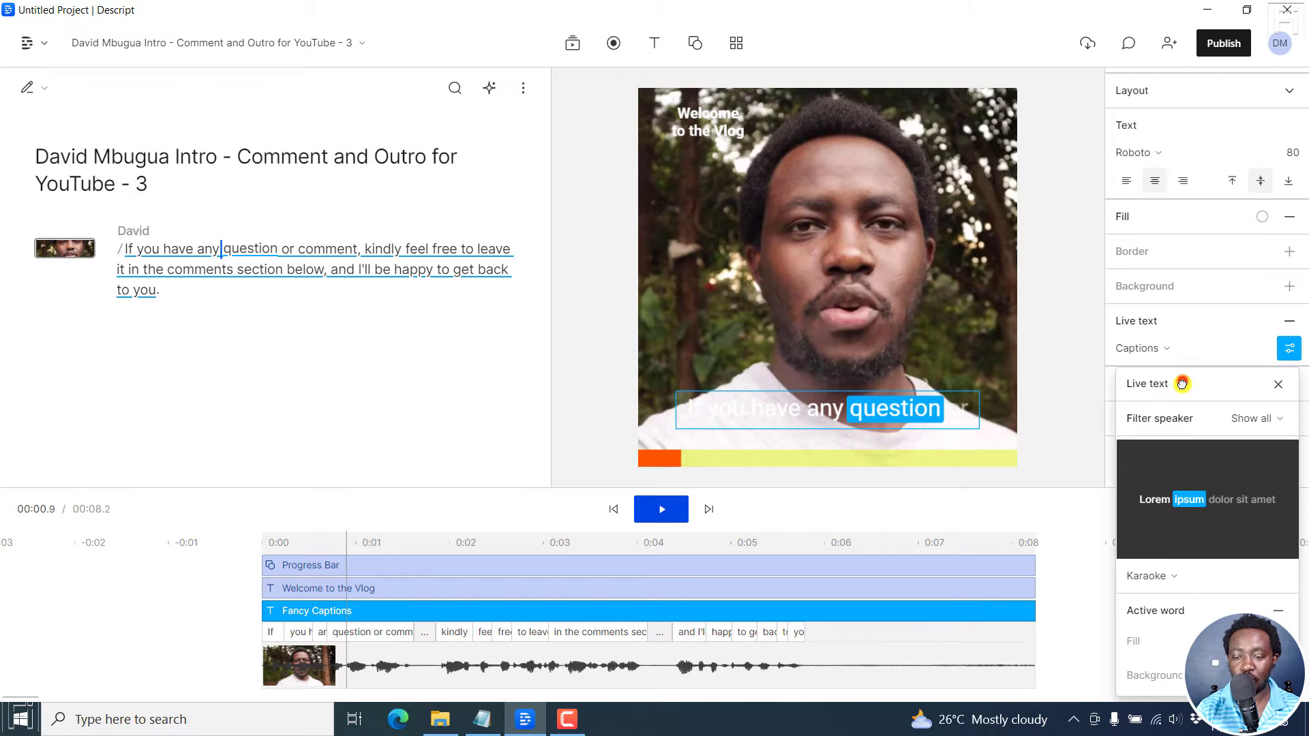
Set the Karaoke active-word background to purple af00ff and close the live text settings
{"action": "left_click_drag", "start_coordinate": [1182, 384], "coordinate": [441, 121]}
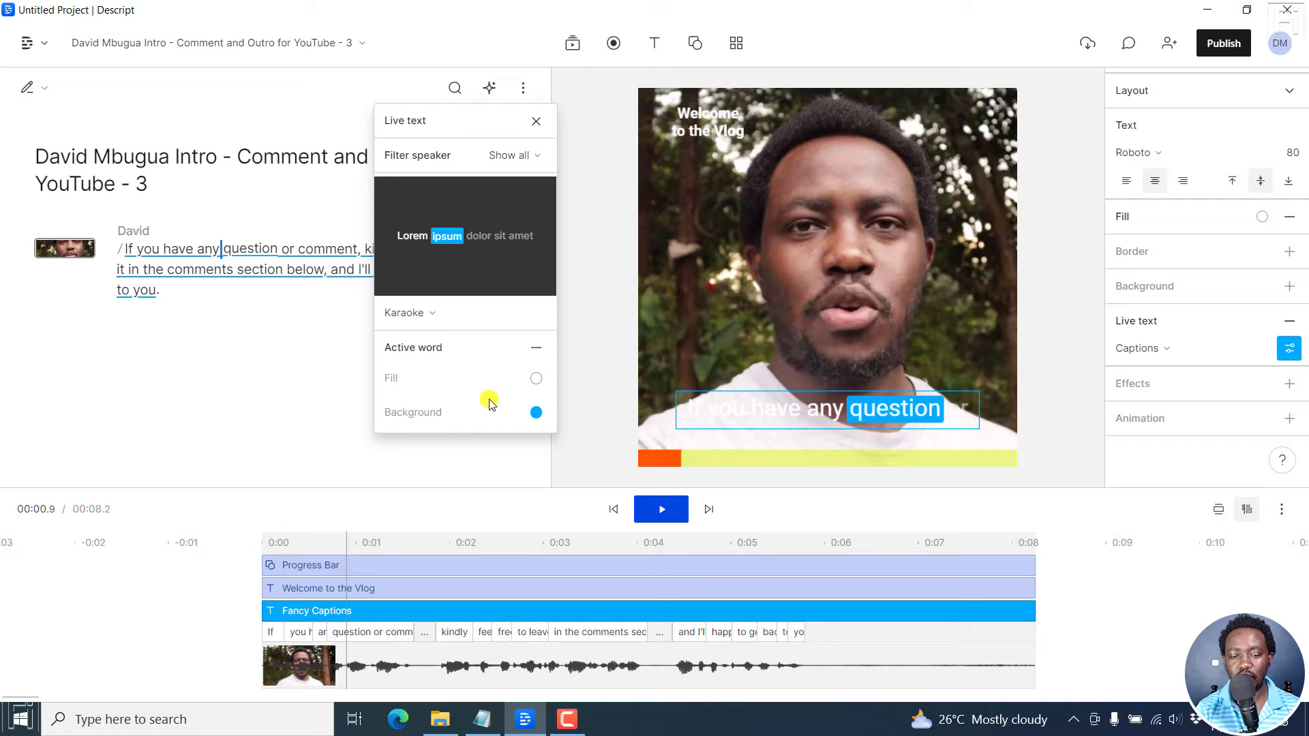
{"action": "left_click", "coordinate": [540, 313]}
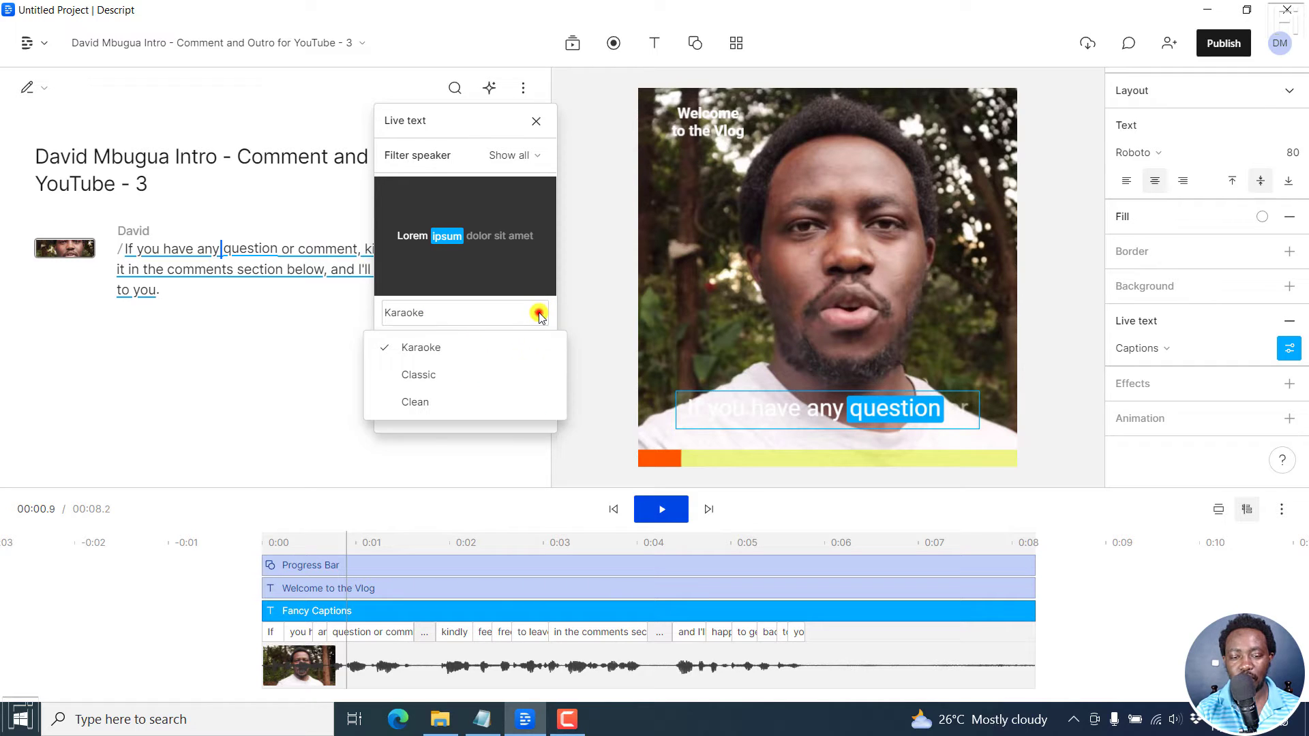
{"action": "left_click", "coordinate": [432, 346]}
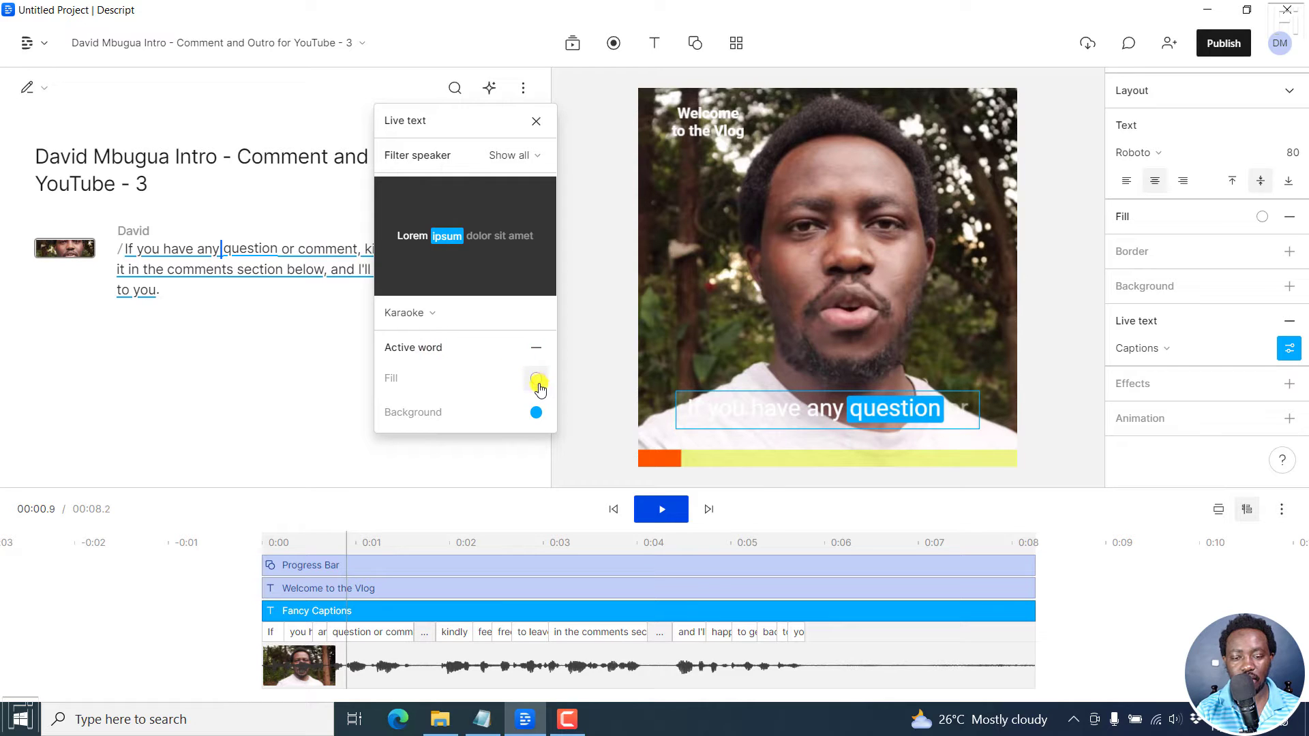
{"action": "left_click", "coordinate": [536, 413]}
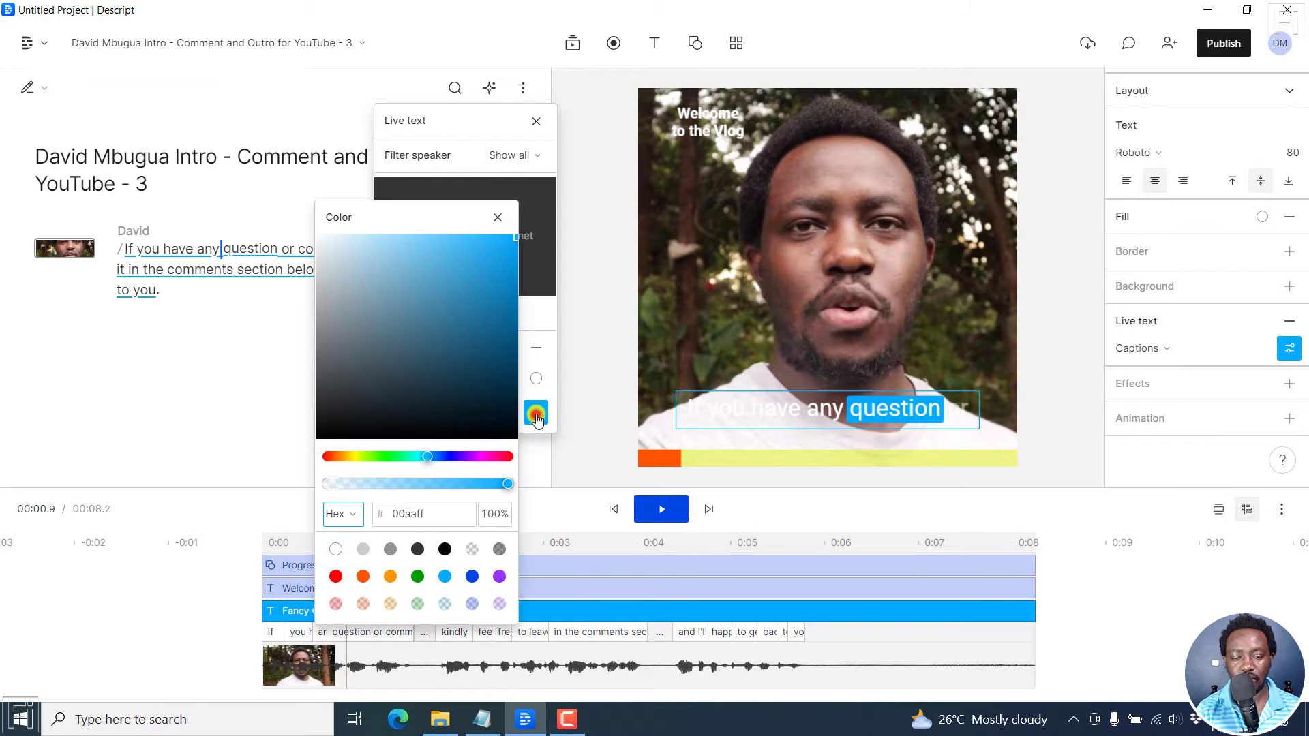
{"action": "left_click", "coordinate": [473, 456]}
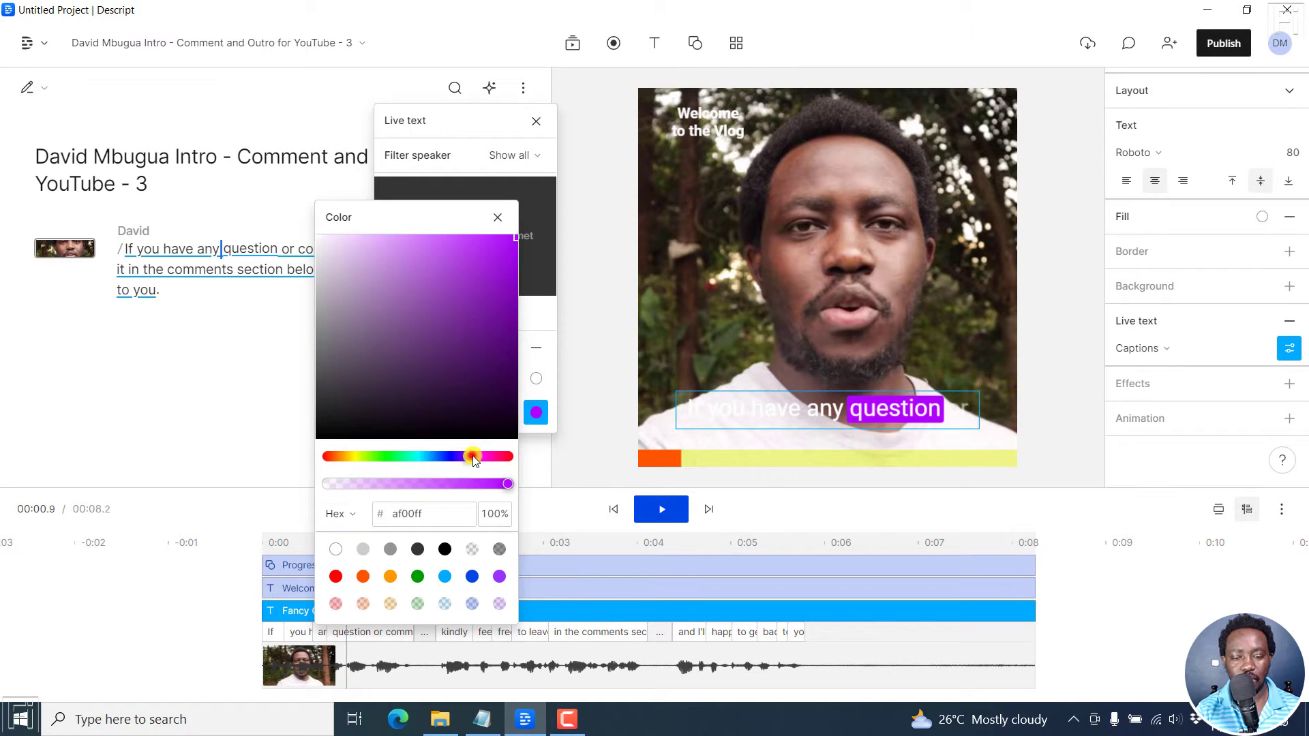
{"action": "left_click", "coordinate": [495, 219]}
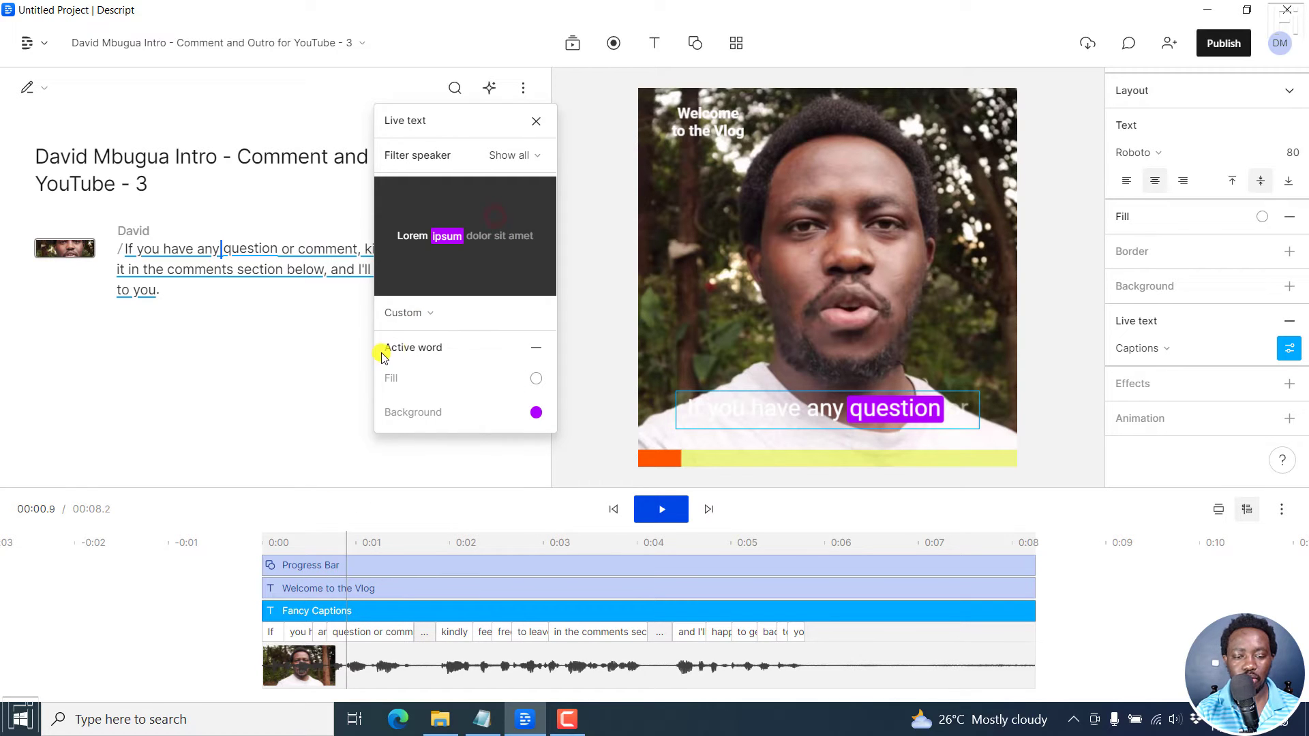
{"action": "left_click", "coordinate": [537, 124]}
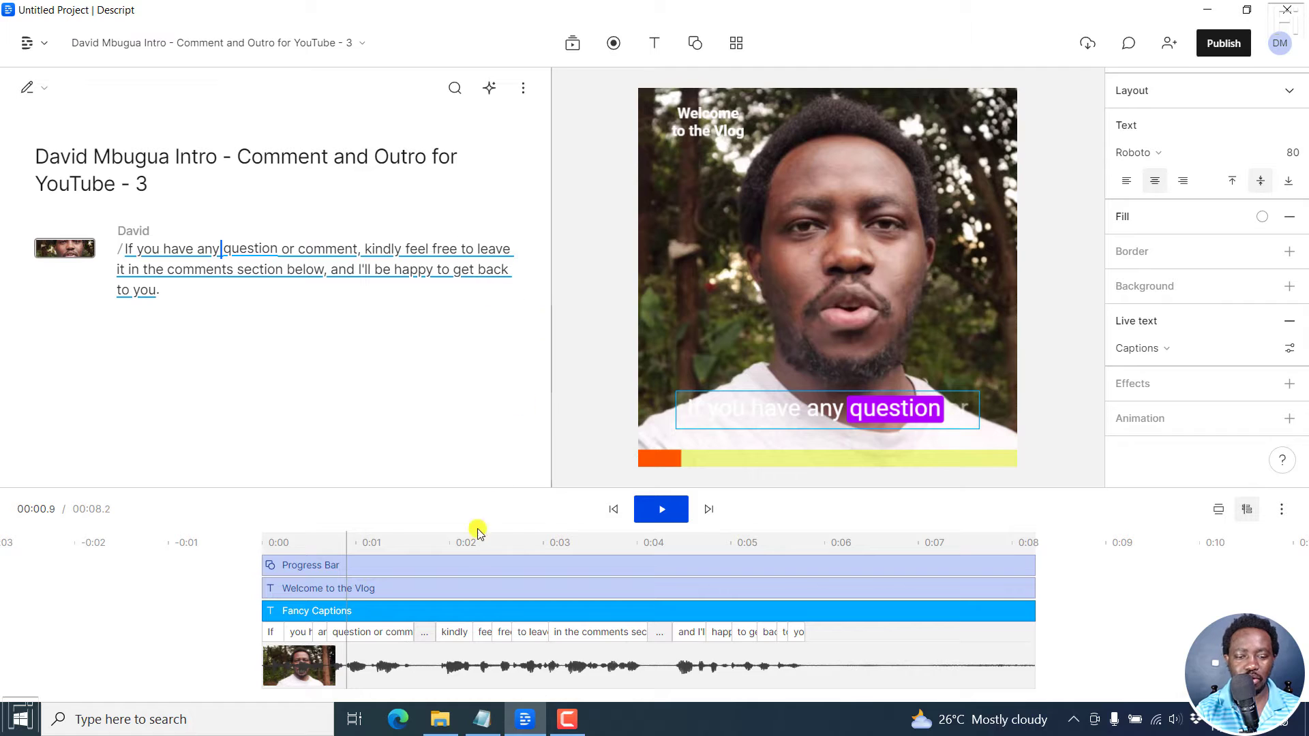
Delete the Fancy Captions layer, then create a new template from the project drive's Templates
{"action": "left_click", "coordinate": [355, 612]}
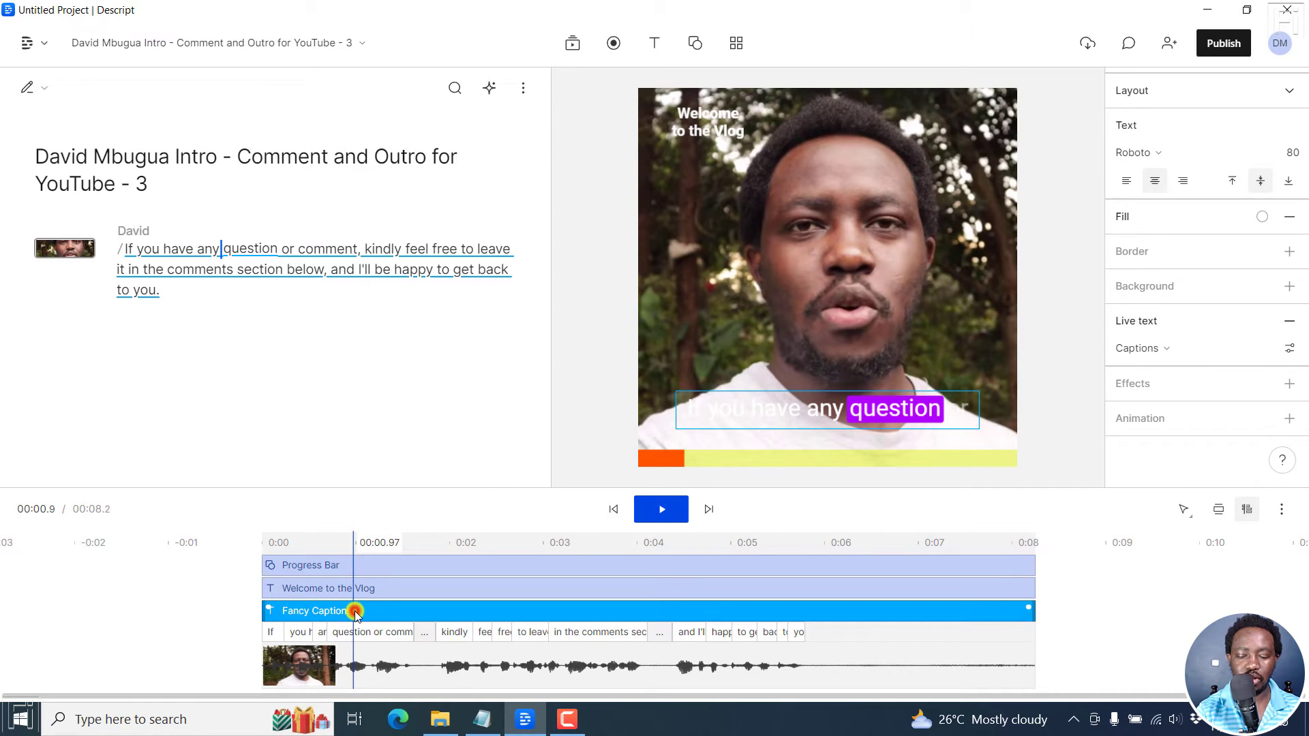
{"action": "key", "text": "Delete"}
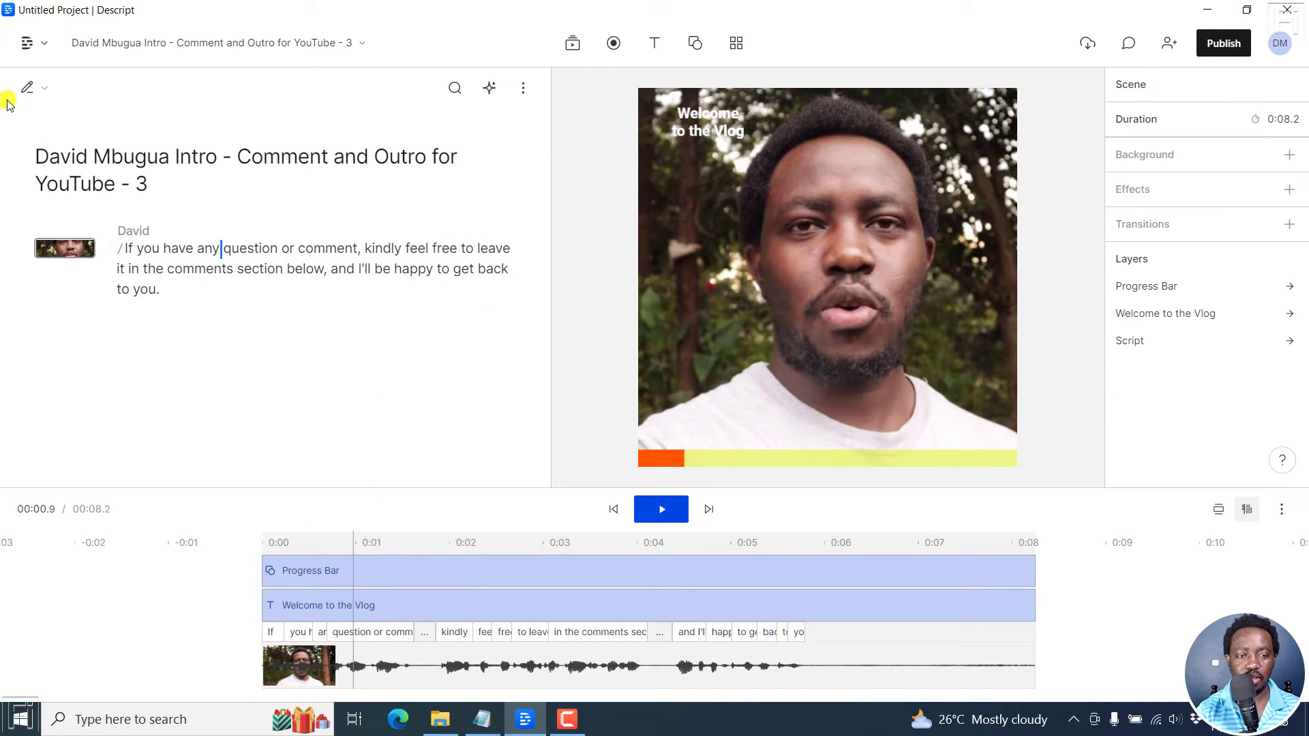
{"action": "left_click", "coordinate": [49, 54]}
{"action": "left_click", "coordinate": [81, 96]}
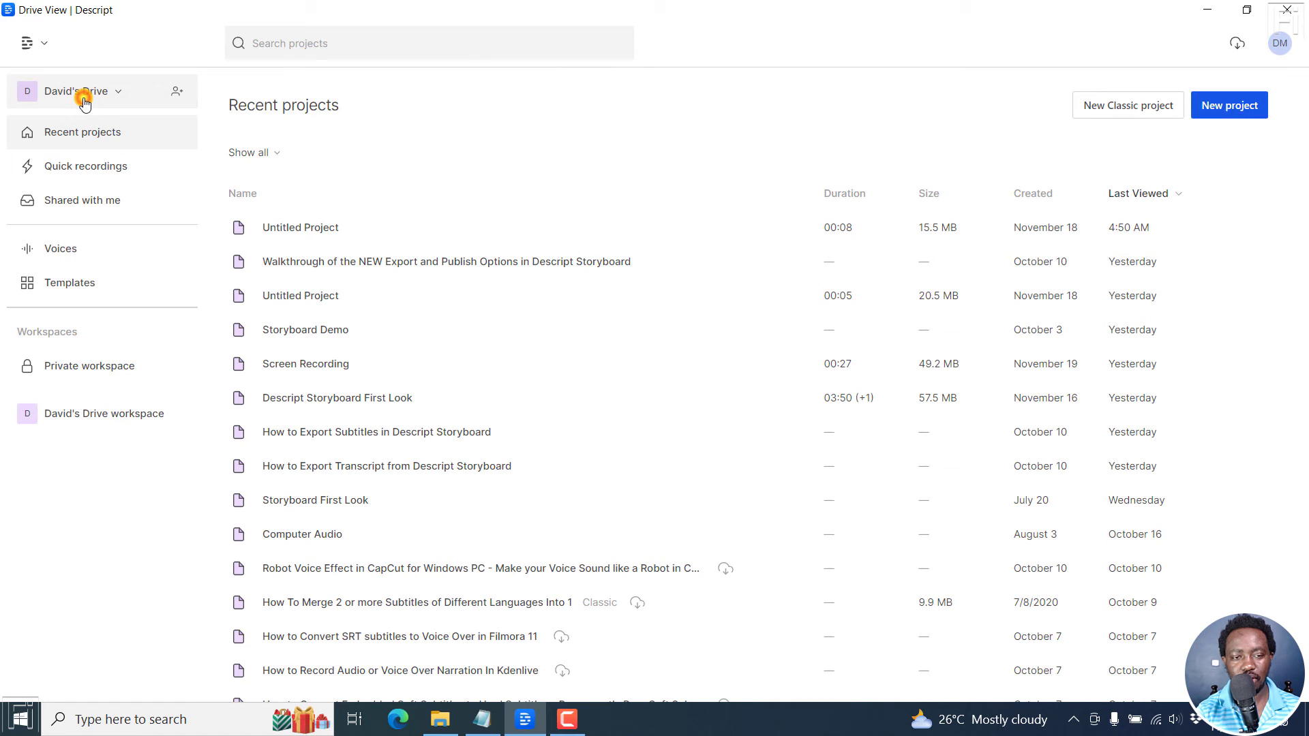
{"action": "left_click", "coordinate": [80, 285]}
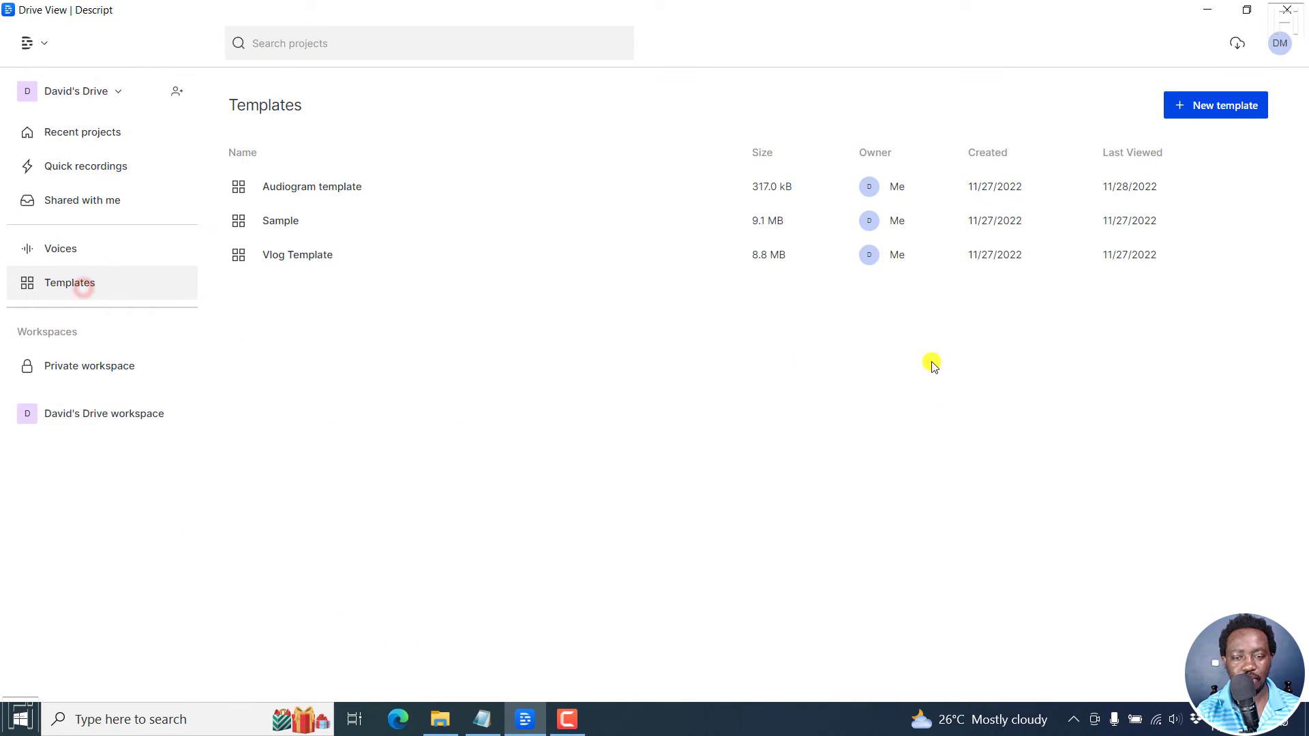
{"action": "left_click", "coordinate": [1214, 108]}
Rename the Untitled Template to 'Fancy Captions for Social'
{"action": "left_click", "coordinate": [82, 163]}
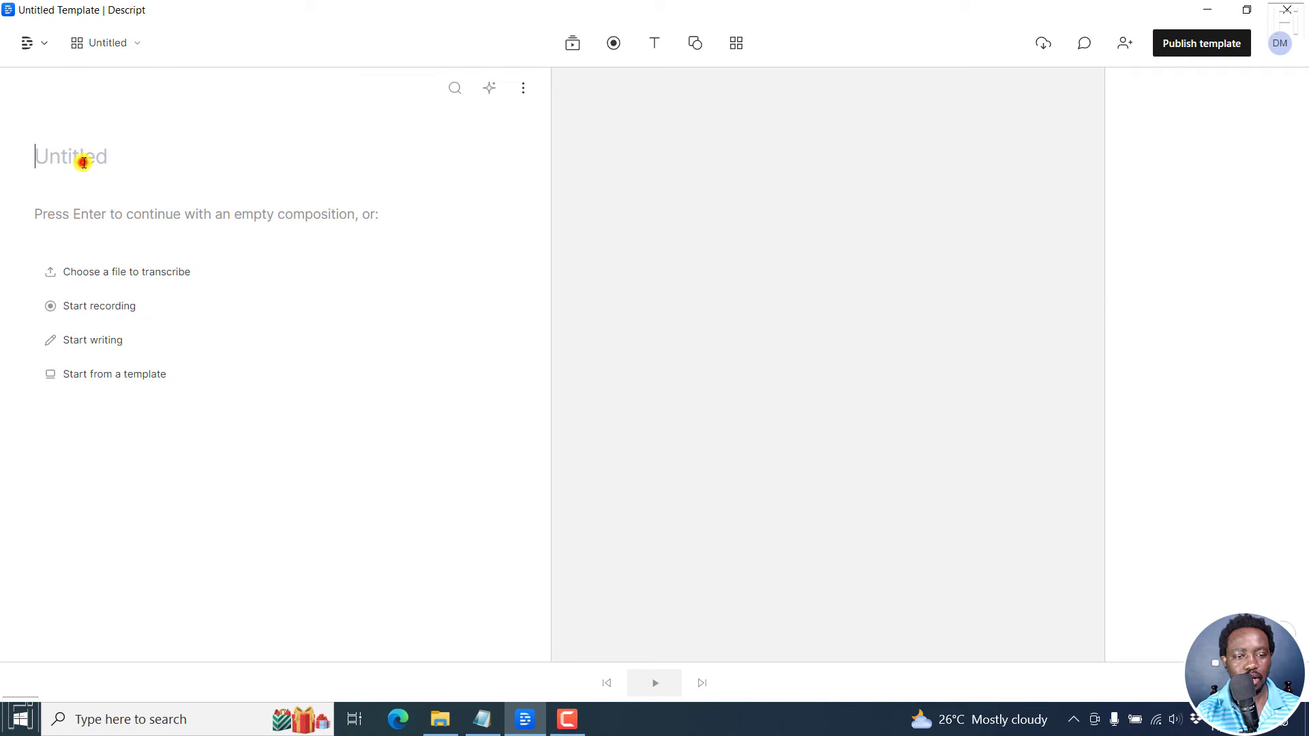
{"action": "type", "text": "Fancy Captions for Social"}
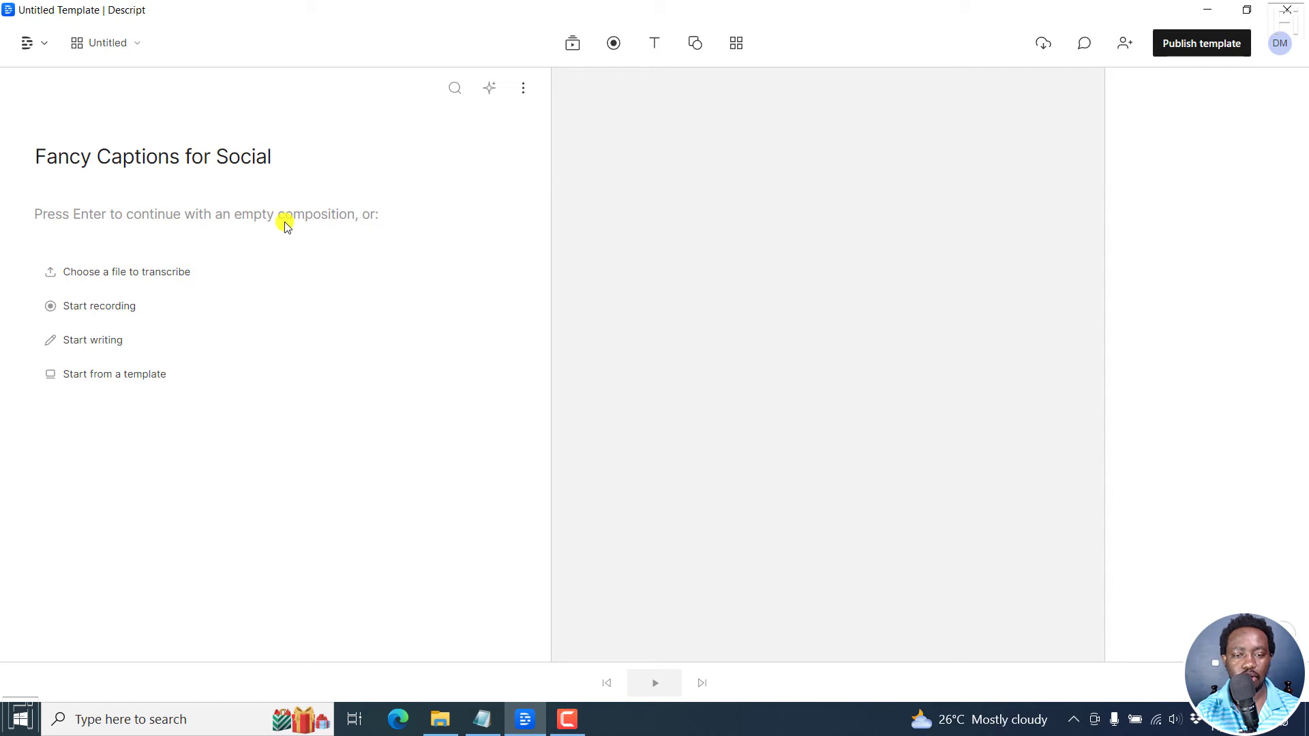
{"action": "key", "text": "Return"}
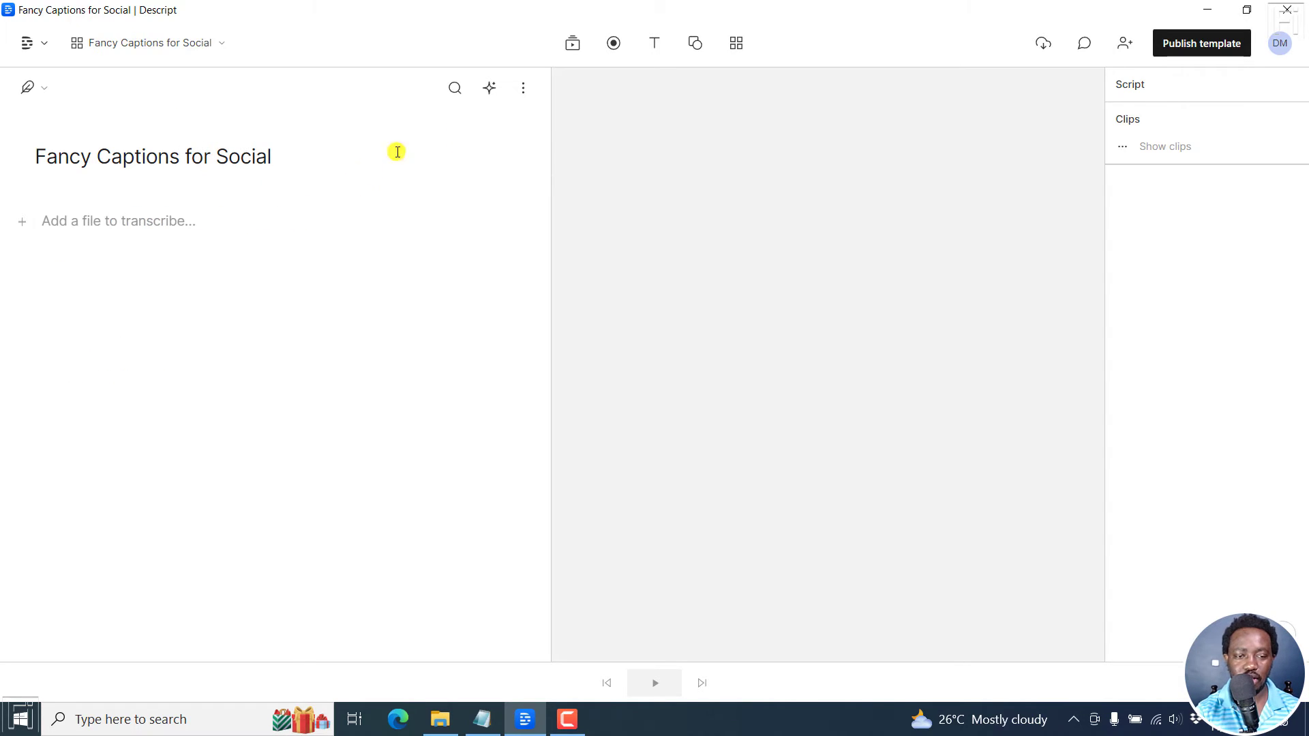
Convert the composition to a video and add a Fancy Captions live-text layer
{"action": "left_click", "coordinate": [525, 90]}
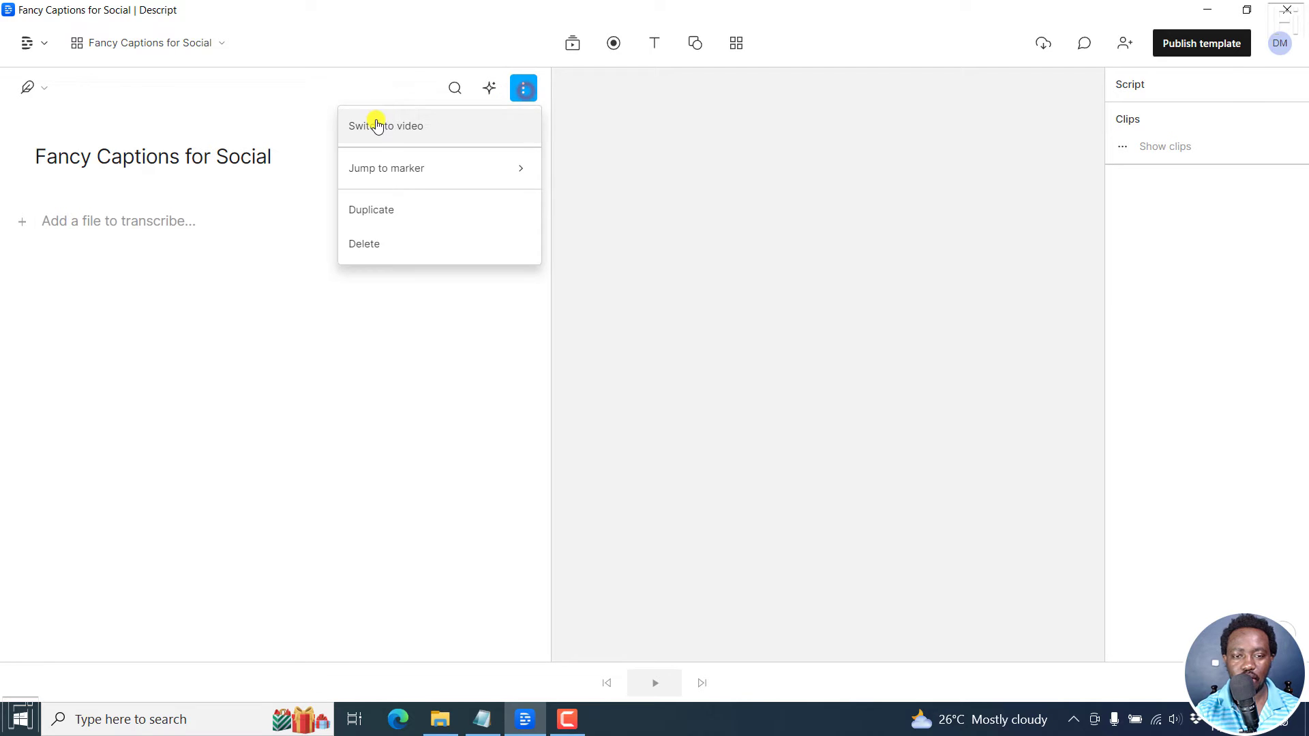
{"action": "left_click", "coordinate": [415, 129]}
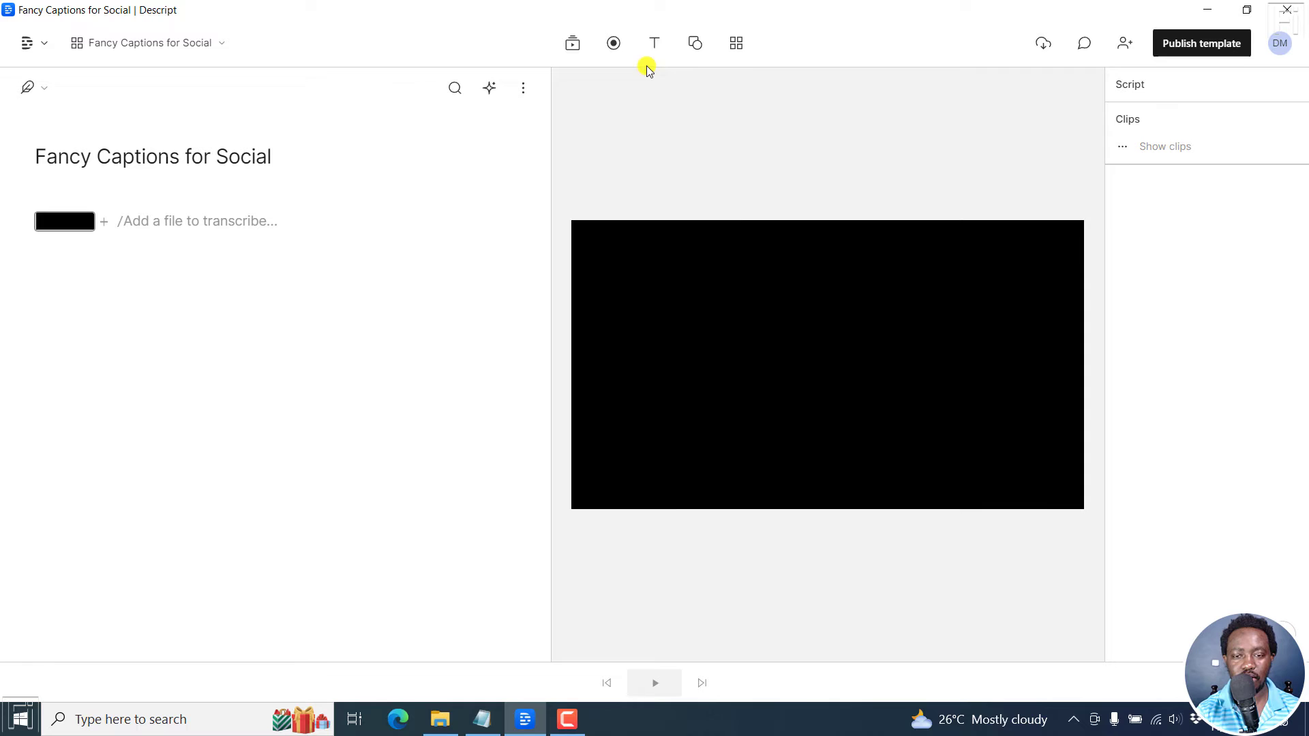
{"action": "left_click", "coordinate": [654, 43]}
{"action": "left_click", "coordinate": [626, 185]}
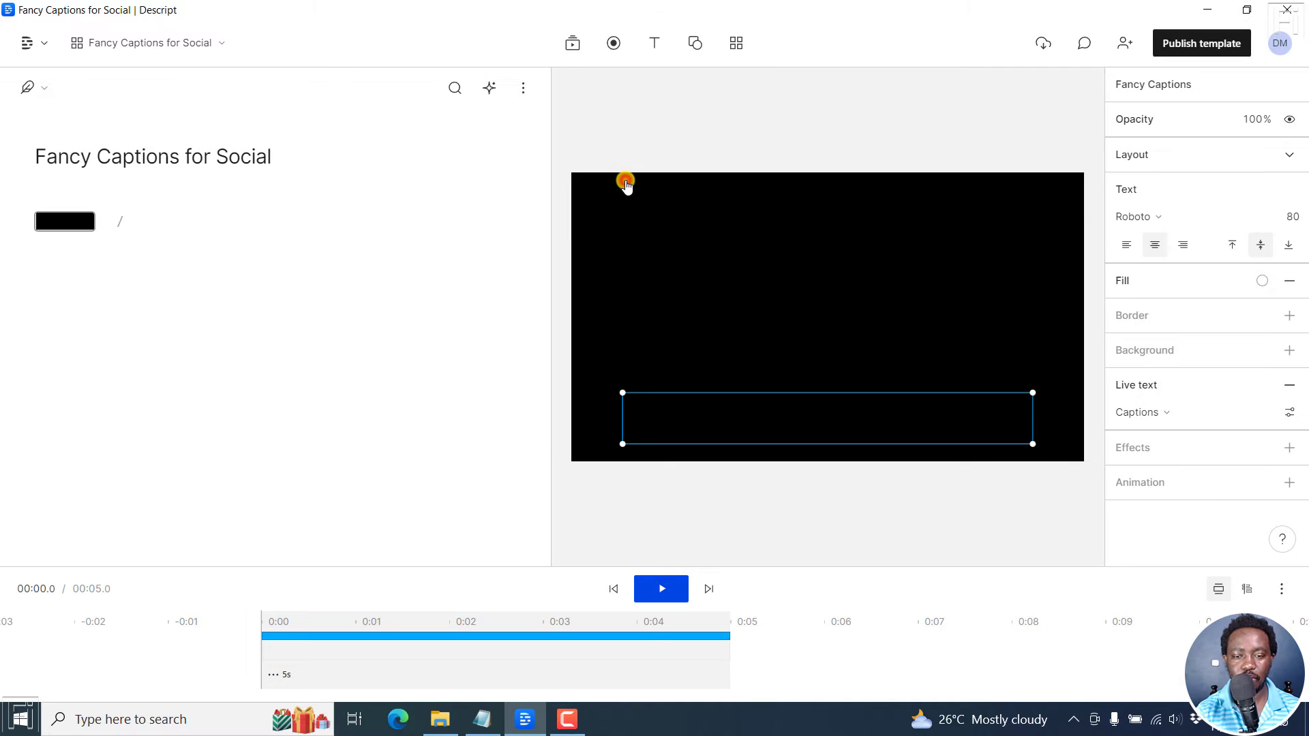
Switch the template's captions to the Karaoke style
{"action": "left_click", "coordinate": [1290, 412]}
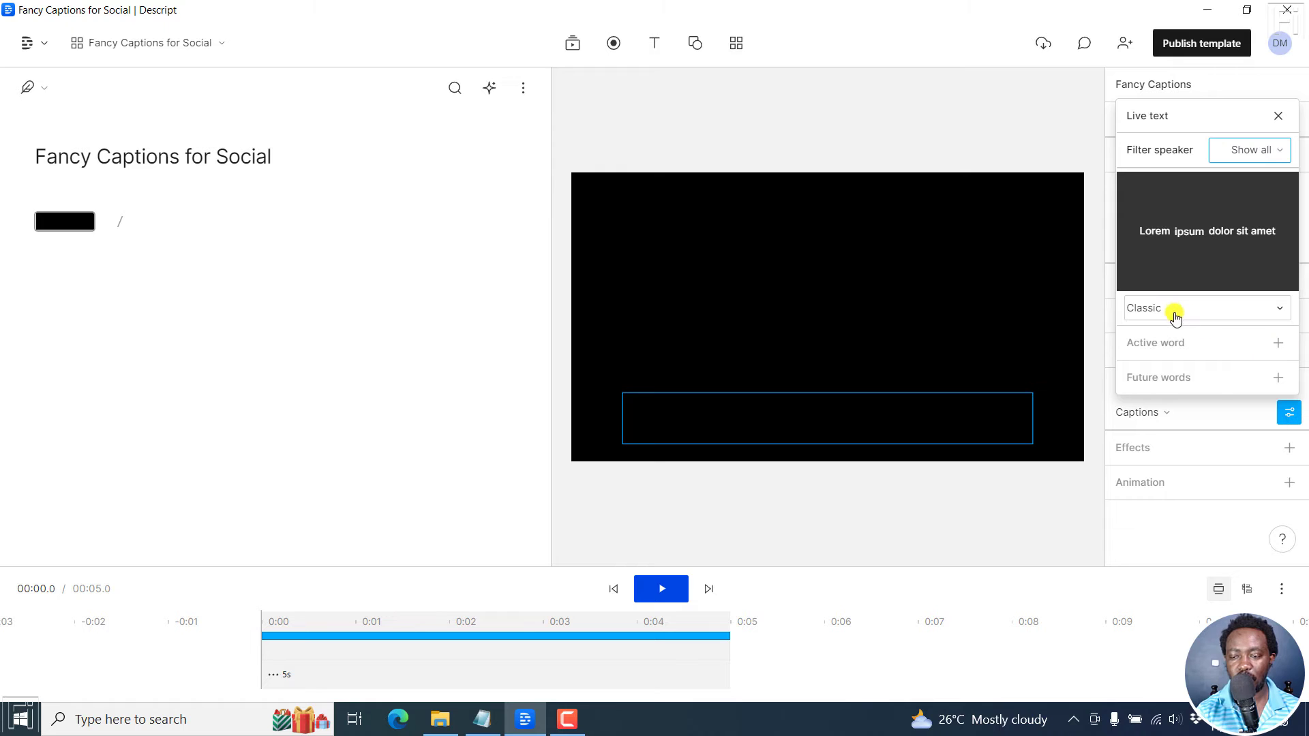
{"action": "left_click", "coordinate": [1278, 310]}
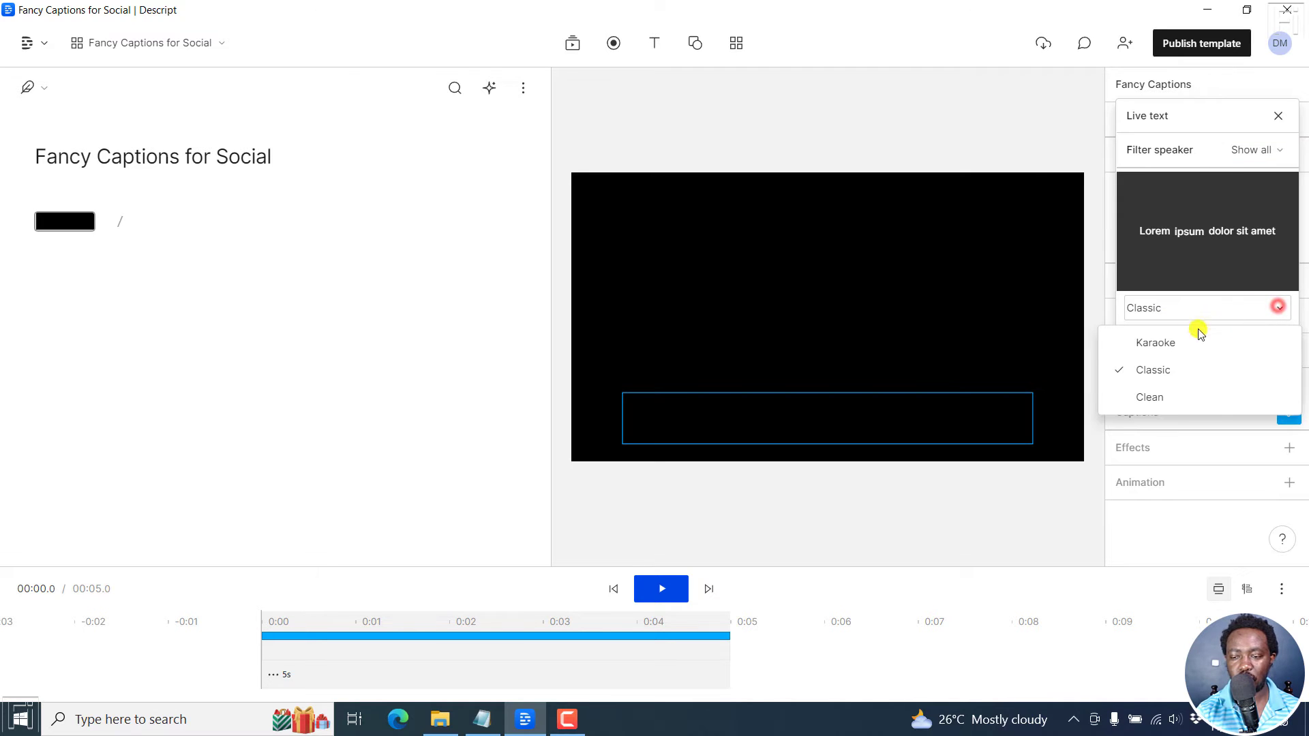
{"action": "left_click", "coordinate": [1159, 342]}
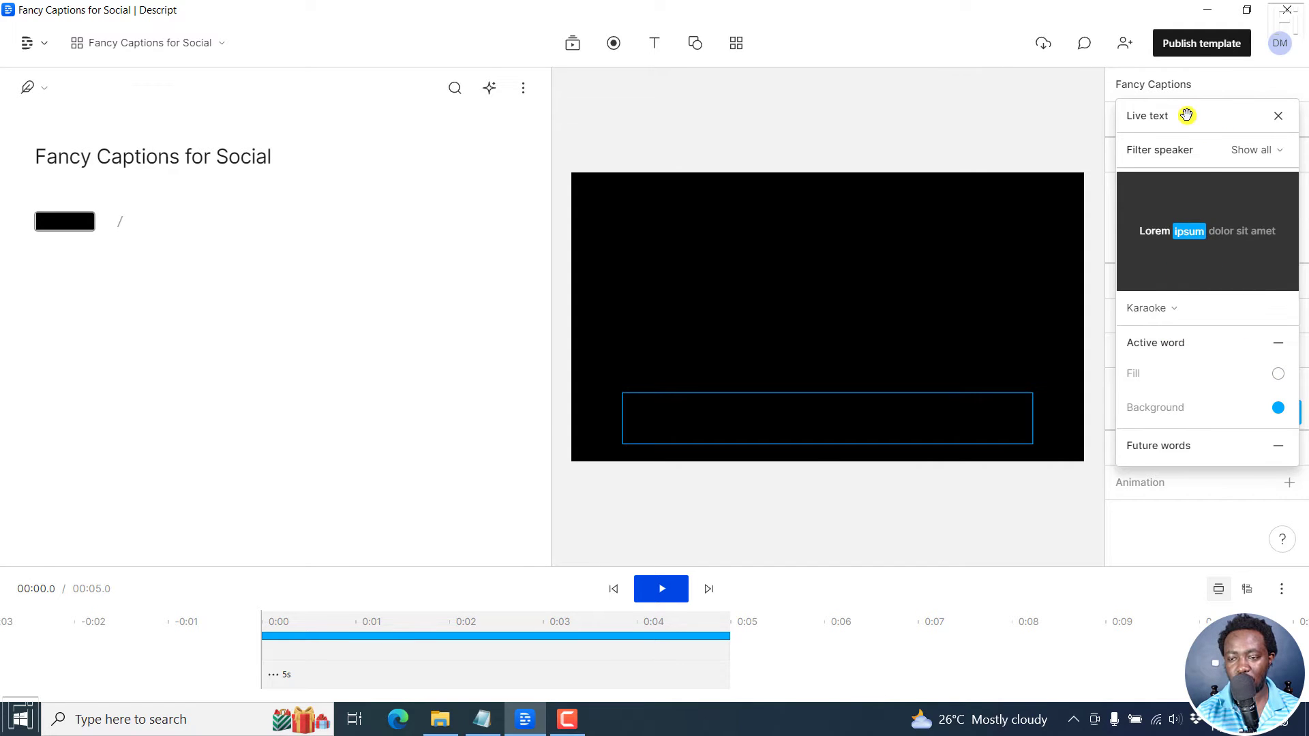
{"action": "mouse_move", "coordinate": [1187, 116]}
{"action": "left_mouse_down"}
{"action": "mouse_move", "coordinate": [1077, 139]}
{"action": "mouse_move", "coordinate": [464, 134]}
{"action": "mouse_move", "coordinate": [388, 105]}
{"action": "mouse_move", "coordinate": [409, 96]}
{"action": "left_mouse_up"}
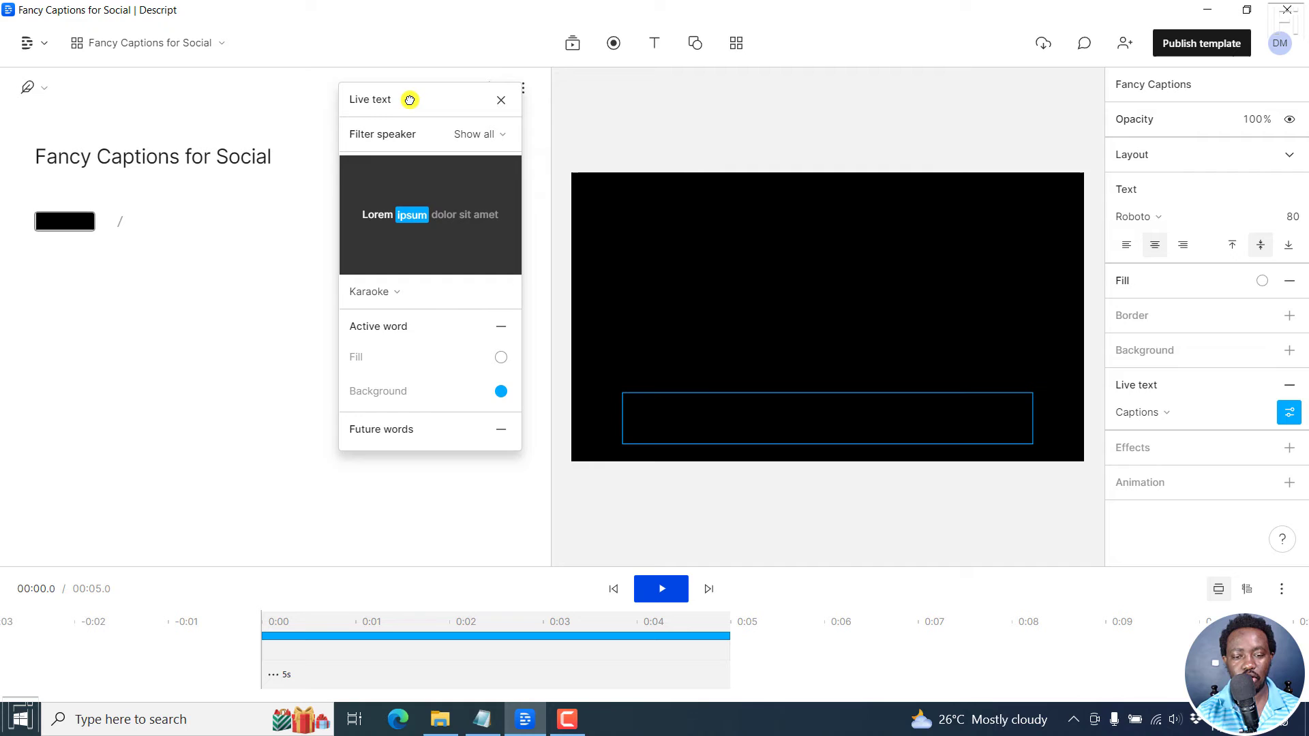
Set the active-word background to purple bd00ff at 88% opacity
{"action": "left_click", "coordinate": [502, 392]}
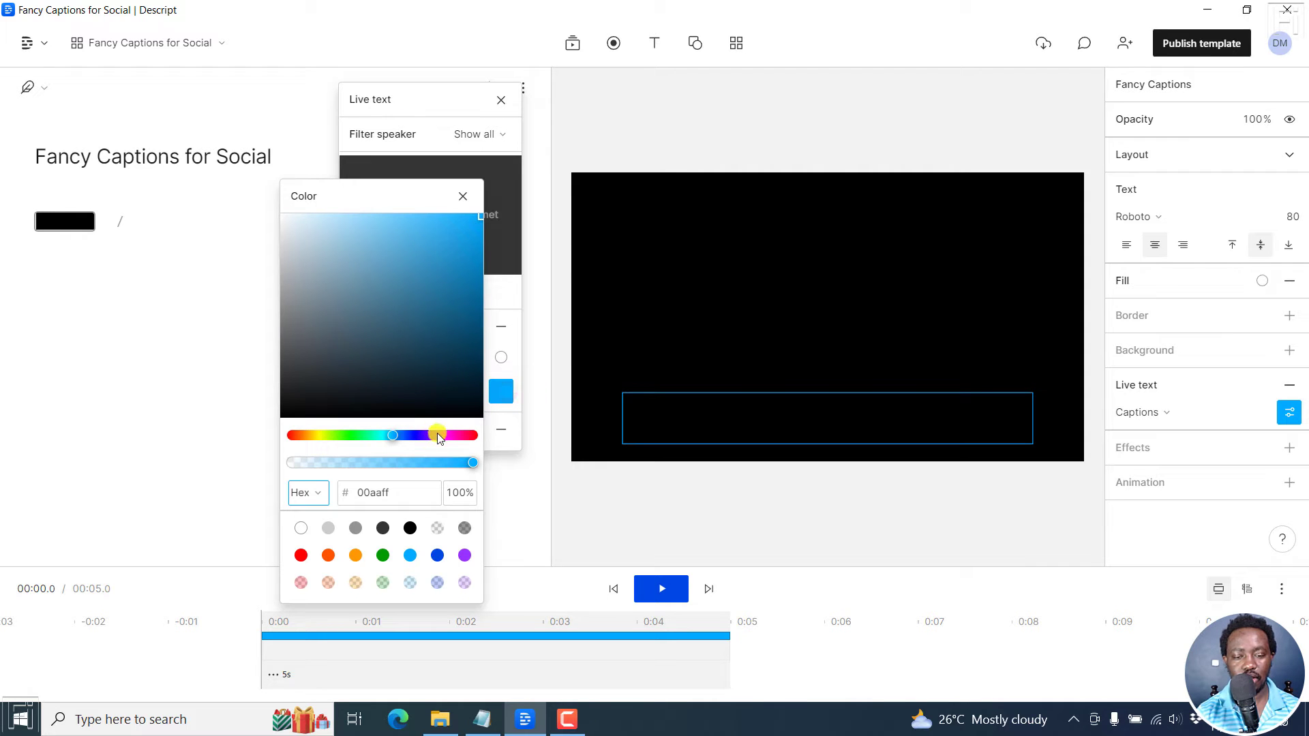
{"action": "left_click", "coordinate": [437, 432]}
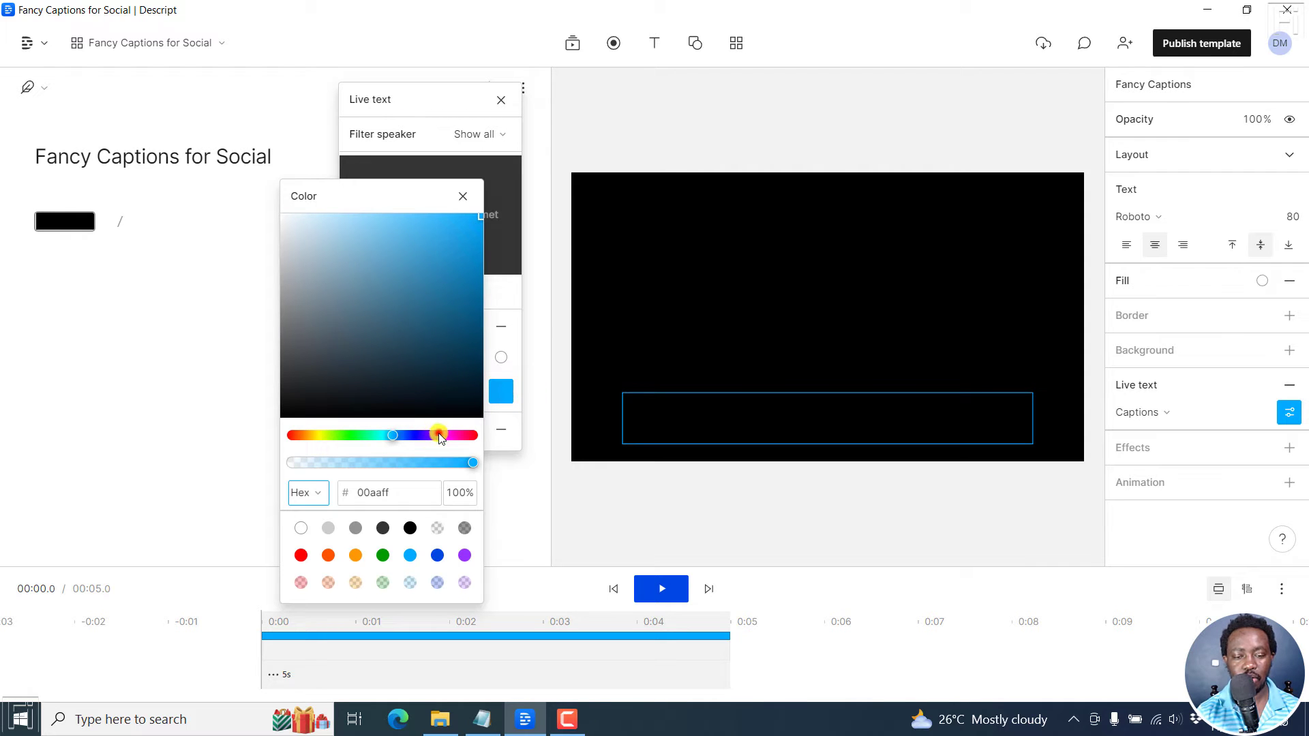
{"action": "left_click", "coordinate": [395, 494]}
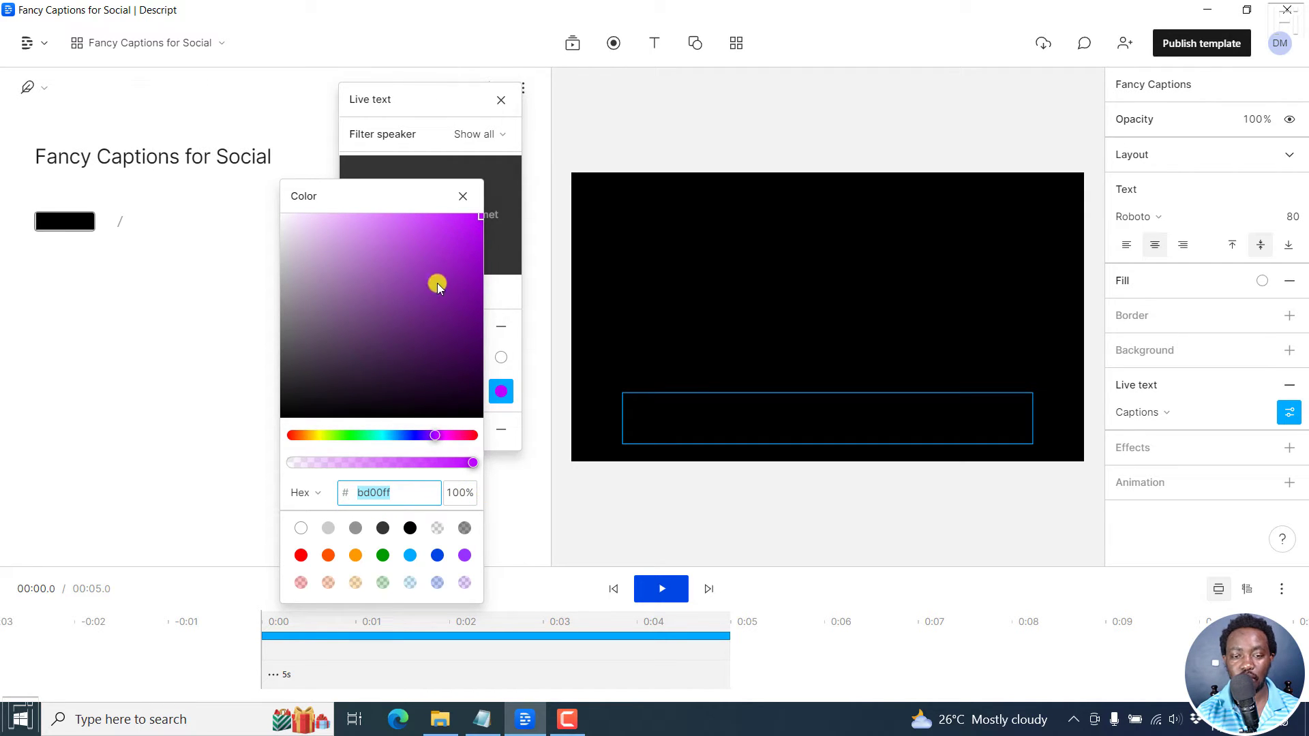
{"action": "left_click_drag", "start_coordinate": [380, 198], "coordinate": [169, 141]}
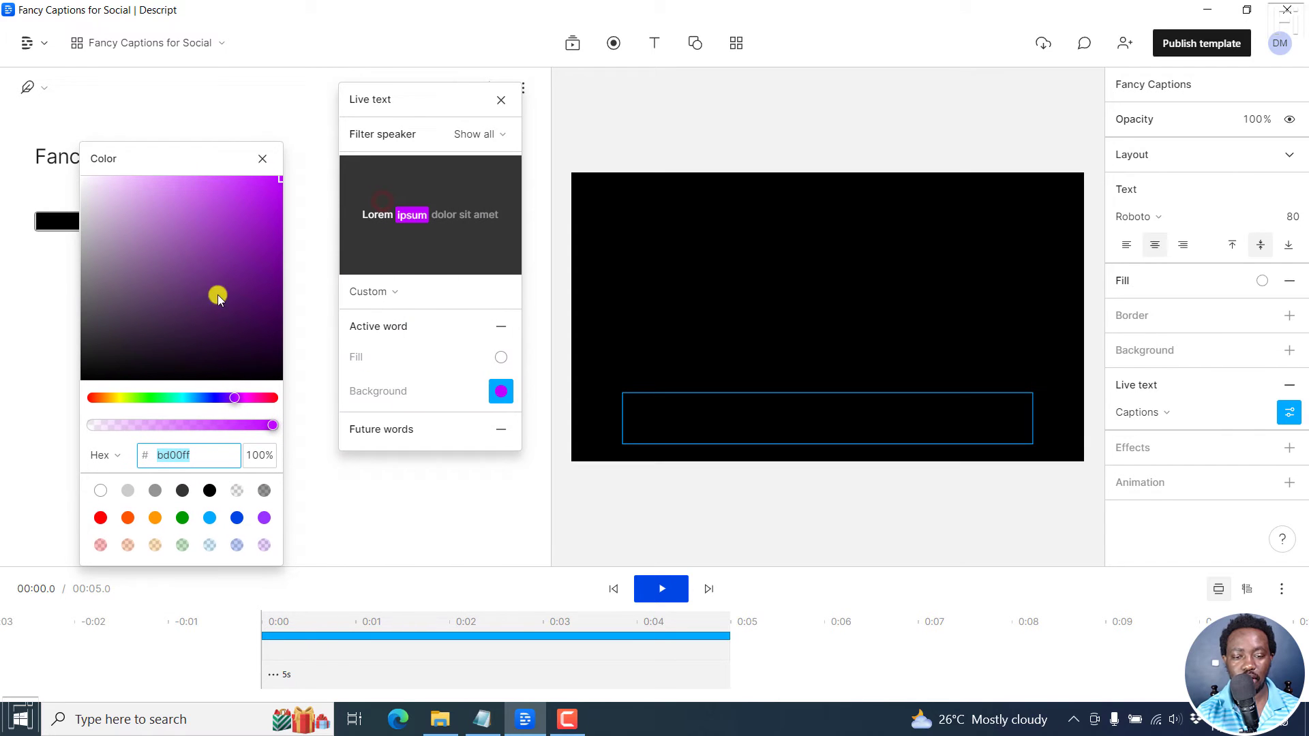
{"action": "left_click_drag", "start_coordinate": [266, 463], "coordinate": [186, 462]}
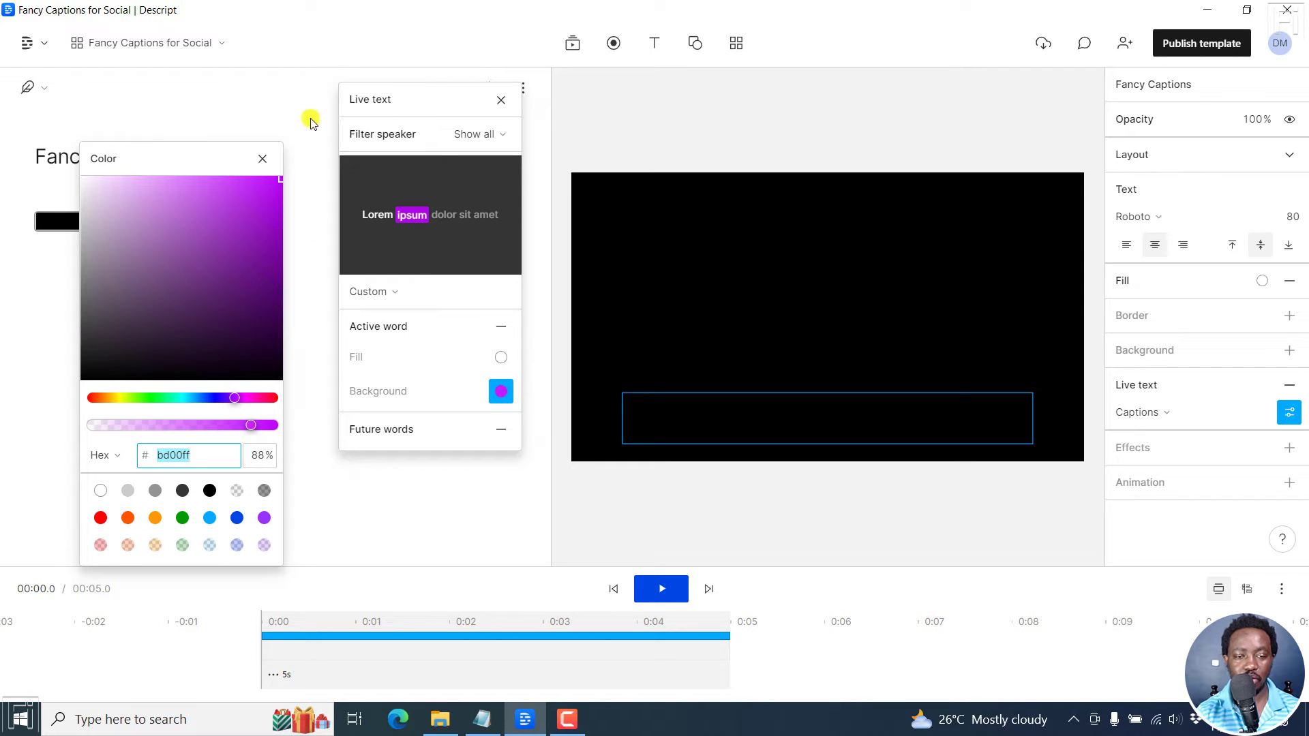
{"action": "left_click", "coordinate": [263, 162]}
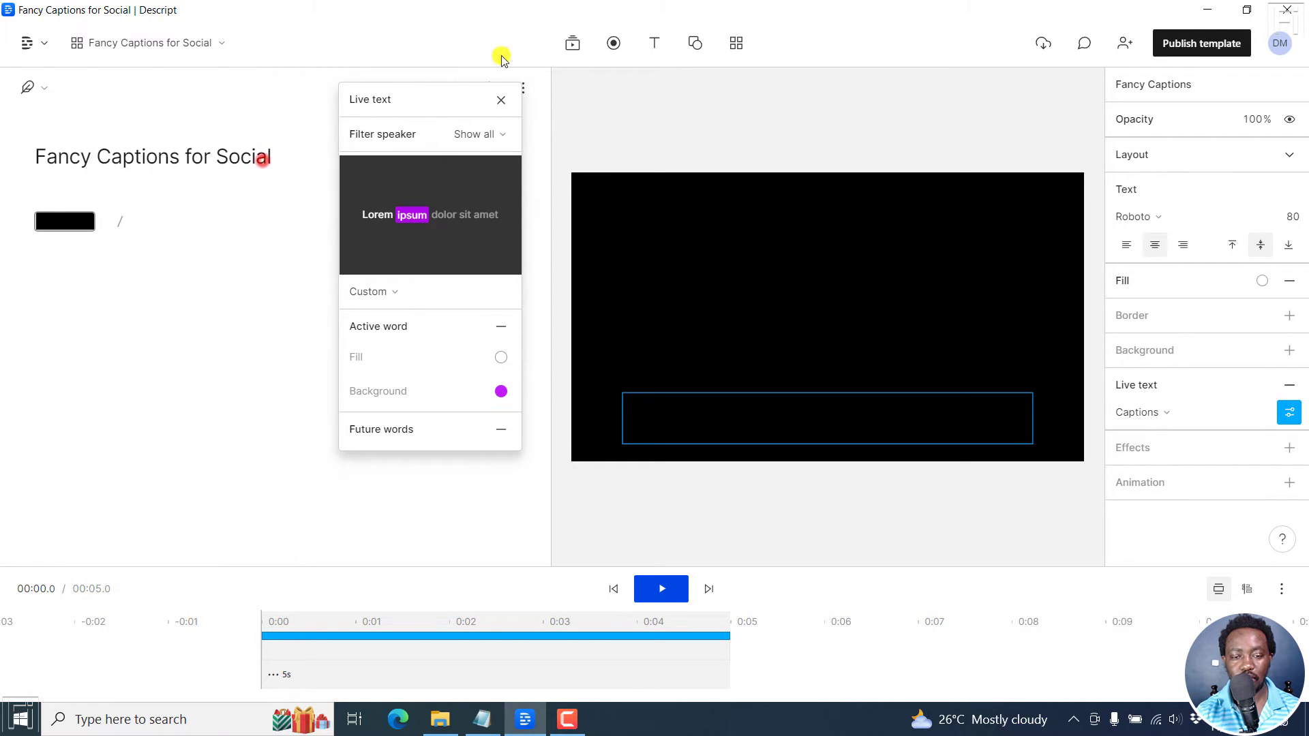
Publish the template as Private with its scene named 'Fancy Captions'
{"action": "left_click", "coordinate": [502, 101]}
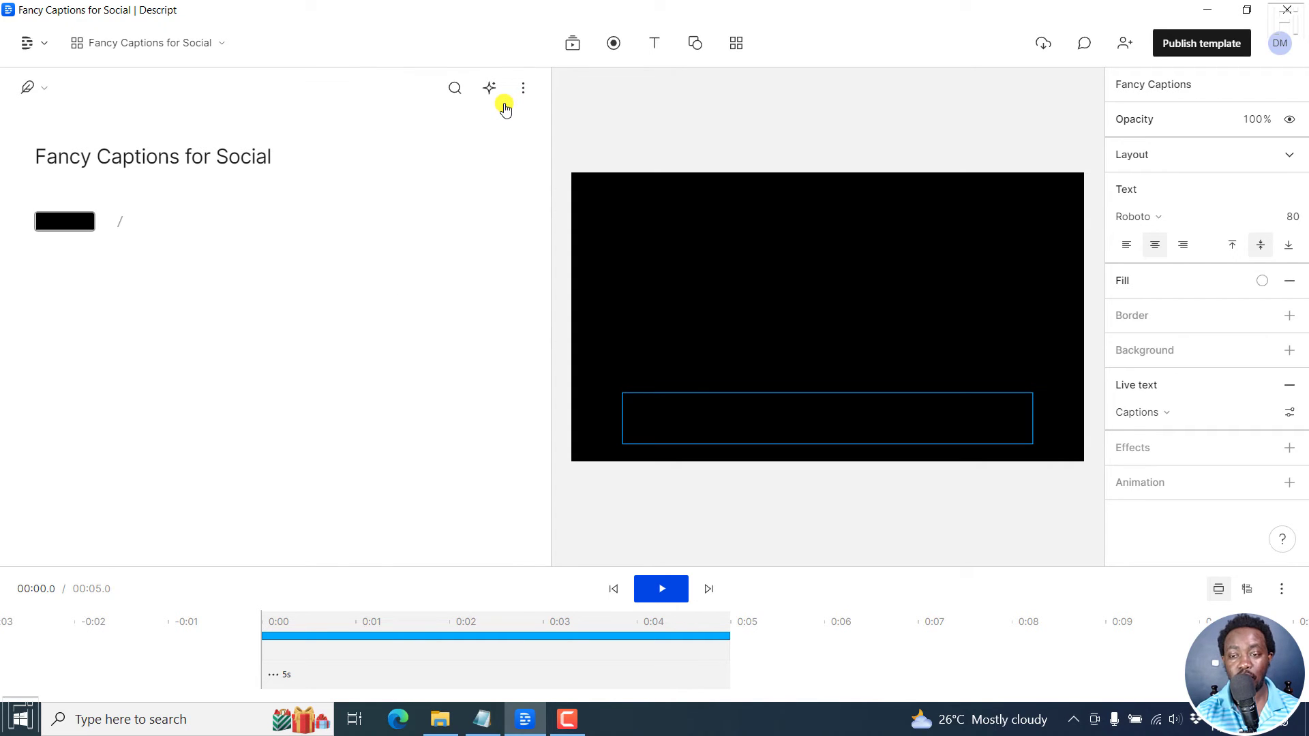
{"action": "left_click", "coordinate": [1204, 43]}
{"action": "left_click", "coordinate": [768, 273]}
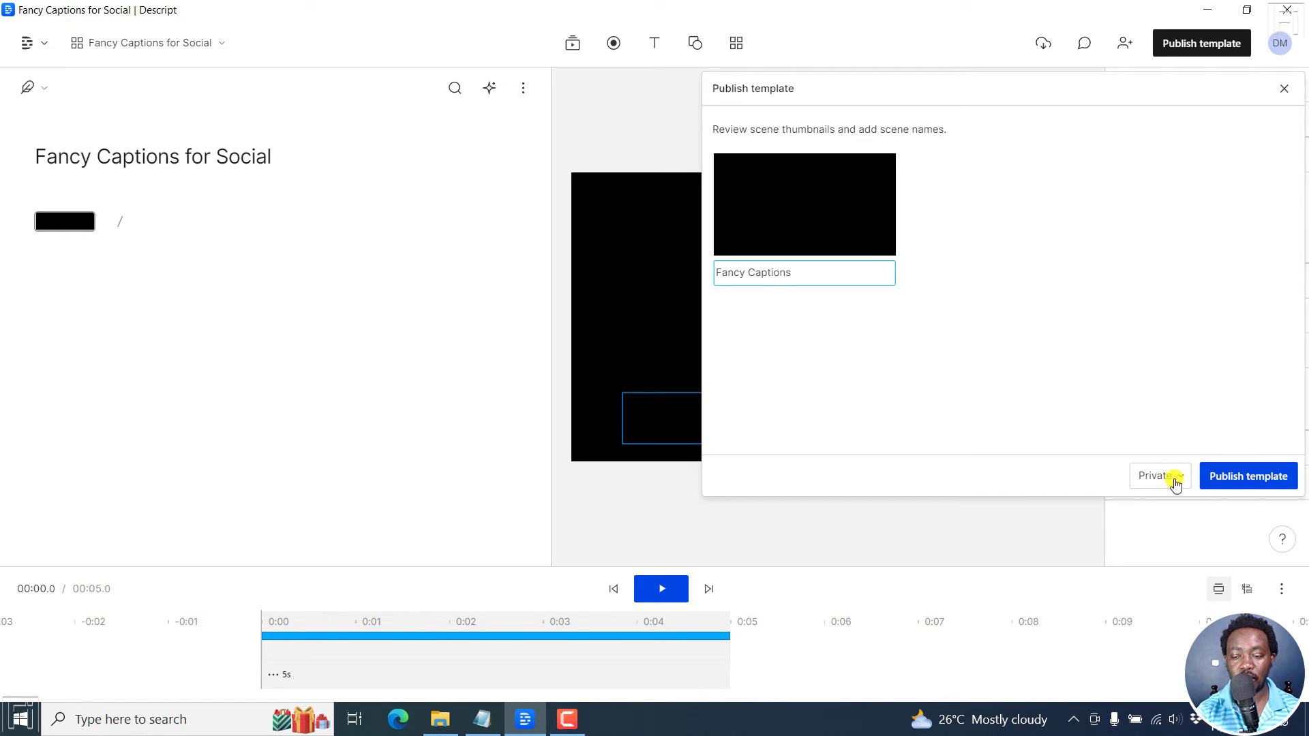
{"action": "left_click", "coordinate": [1247, 482]}
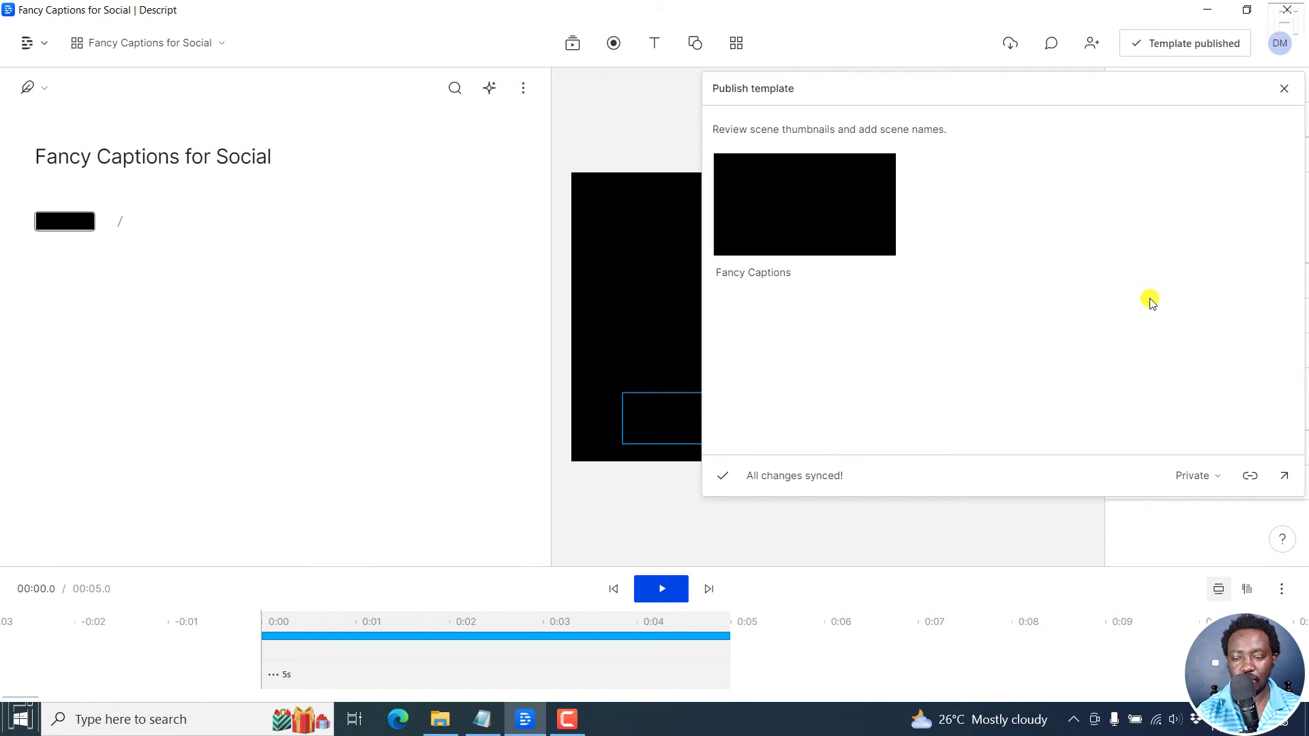
{"action": "left_click", "coordinate": [1291, 91]}
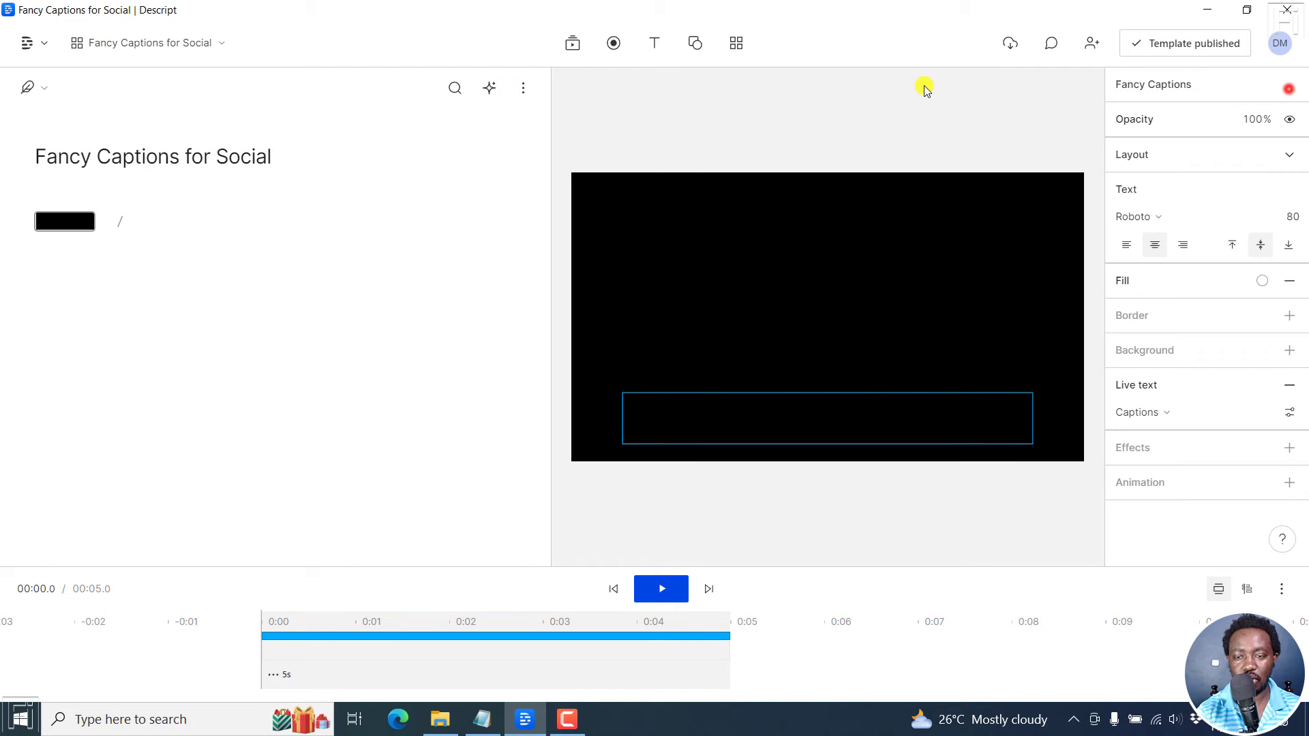
Return to the project drive and open Untitled Project from Recent projects
{"action": "left_click", "coordinate": [37, 45]}
{"action": "left_click", "coordinate": [62, 88]}
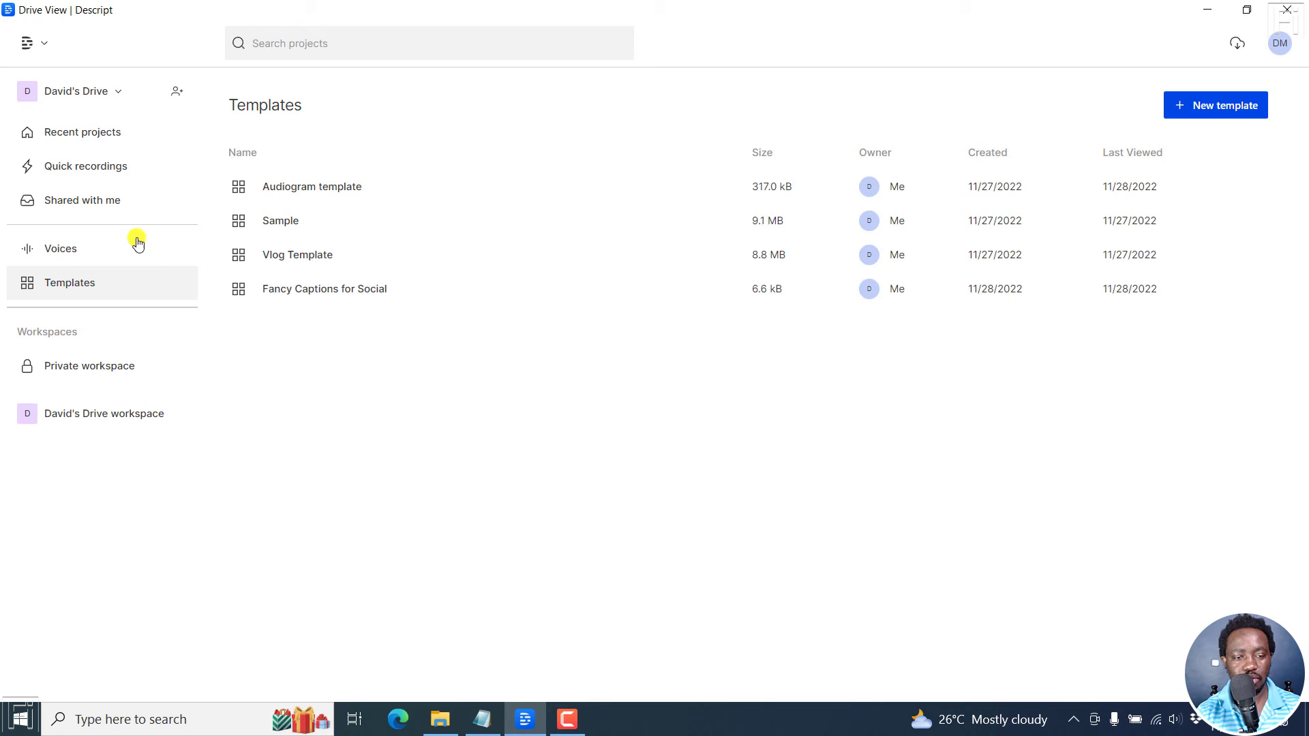
{"action": "left_click", "coordinate": [79, 125]}
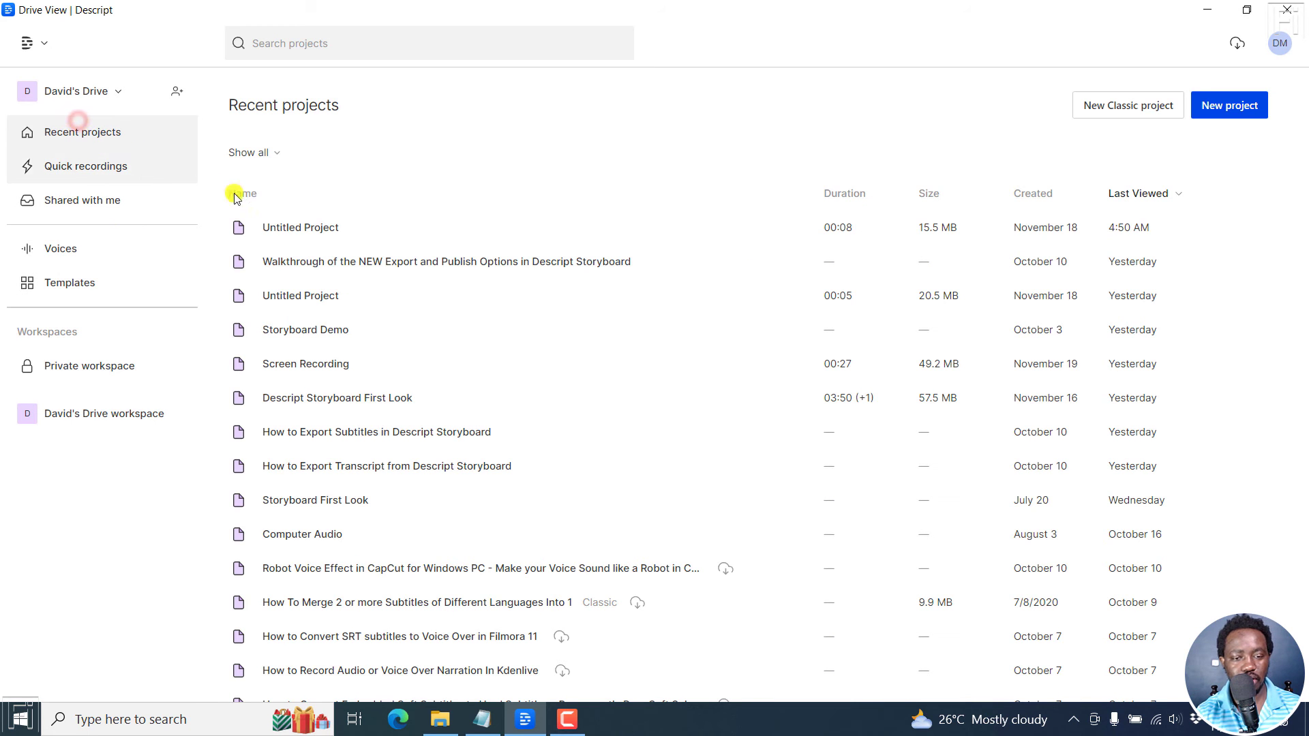
{"action": "left_click", "coordinate": [373, 225]}
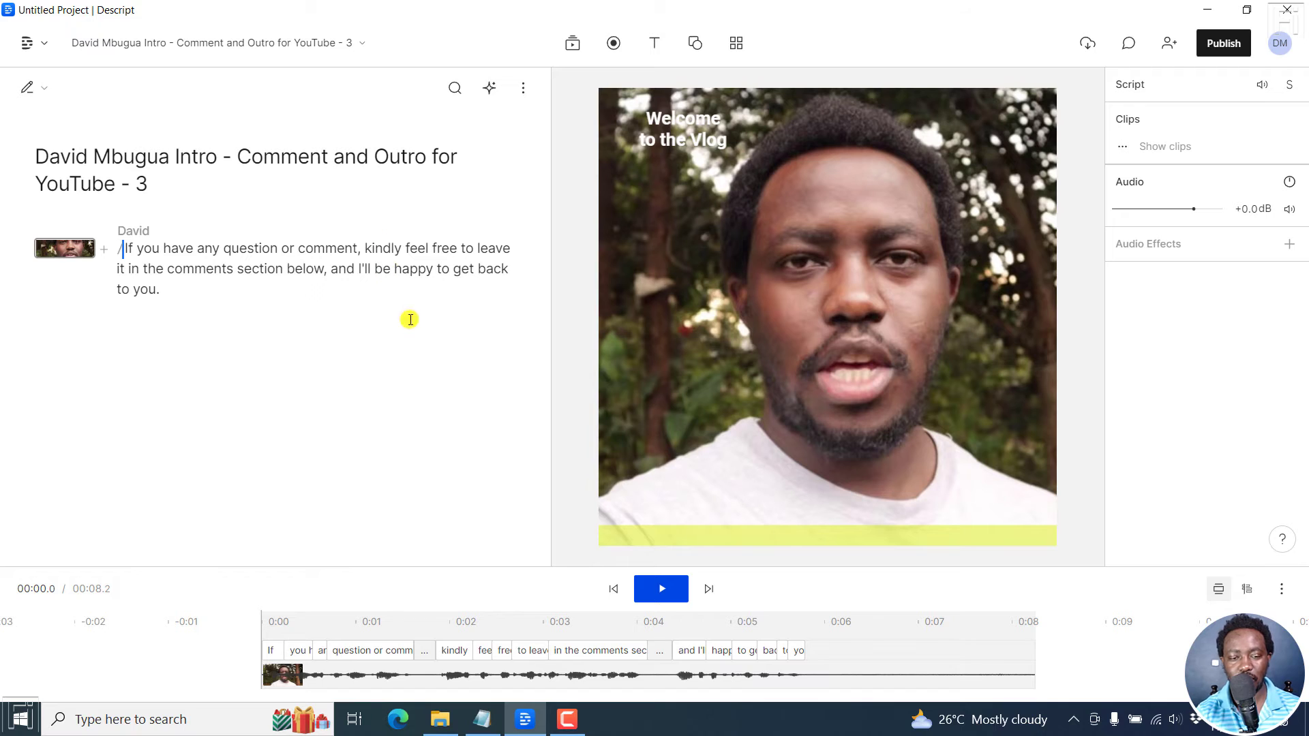
Place the playhead at 00:01.6 and drag the Fancy Captions for Social template onto the script
{"action": "left_click", "coordinate": [418, 621]}
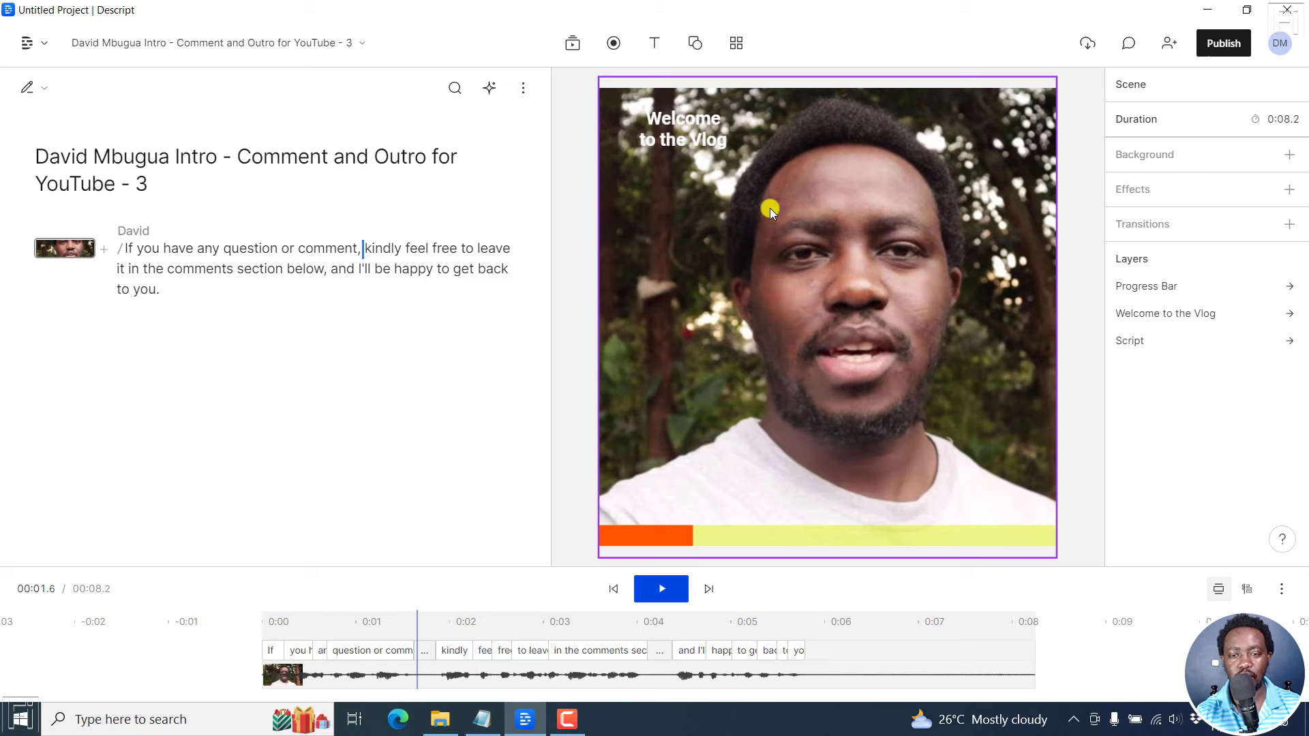
{"action": "left_click", "coordinate": [743, 43]}
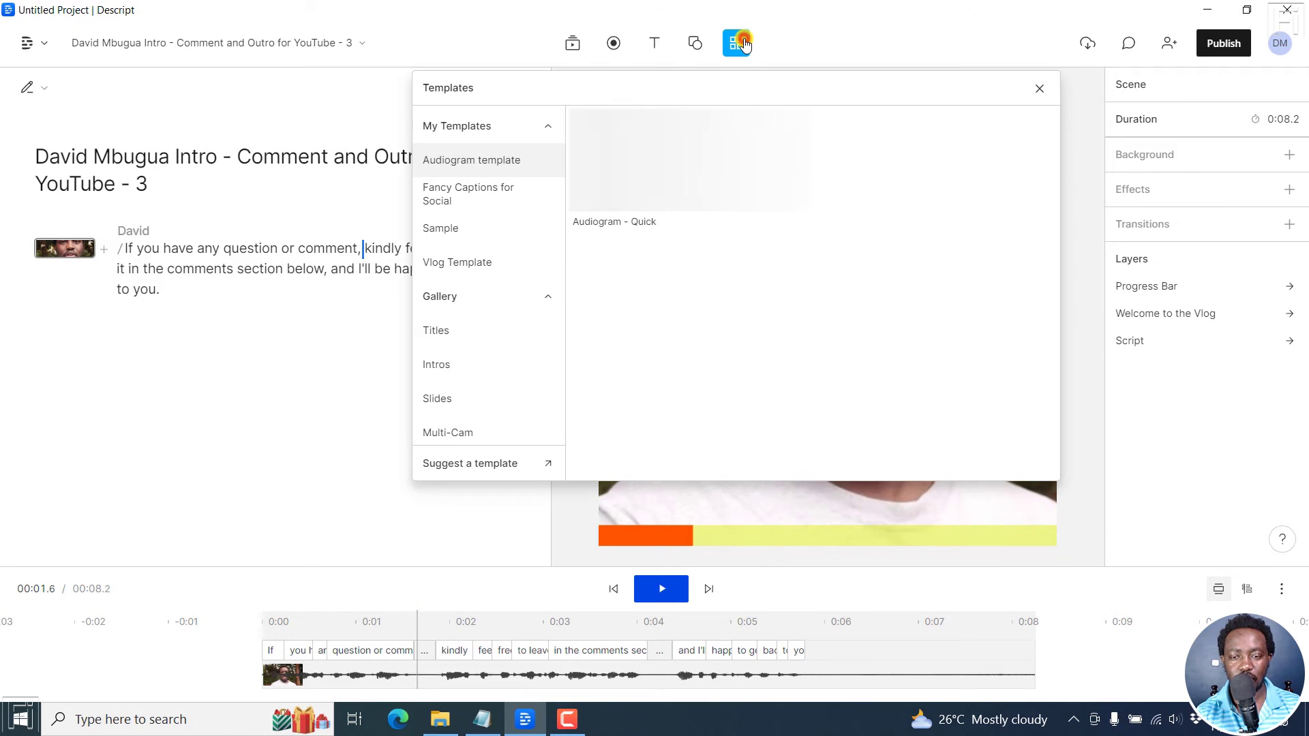
{"action": "left_click", "coordinate": [470, 205]}
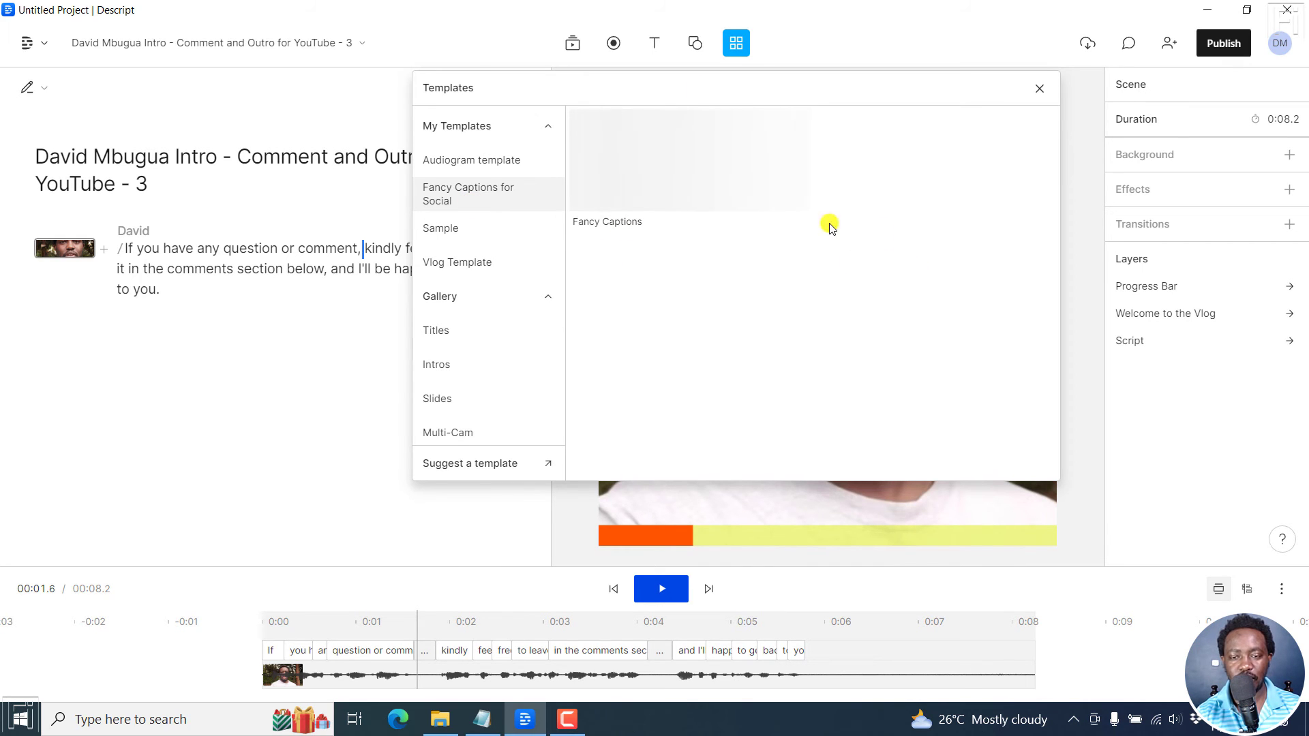
{"action": "left_click_drag", "start_coordinate": [685, 165], "coordinate": [225, 249]}
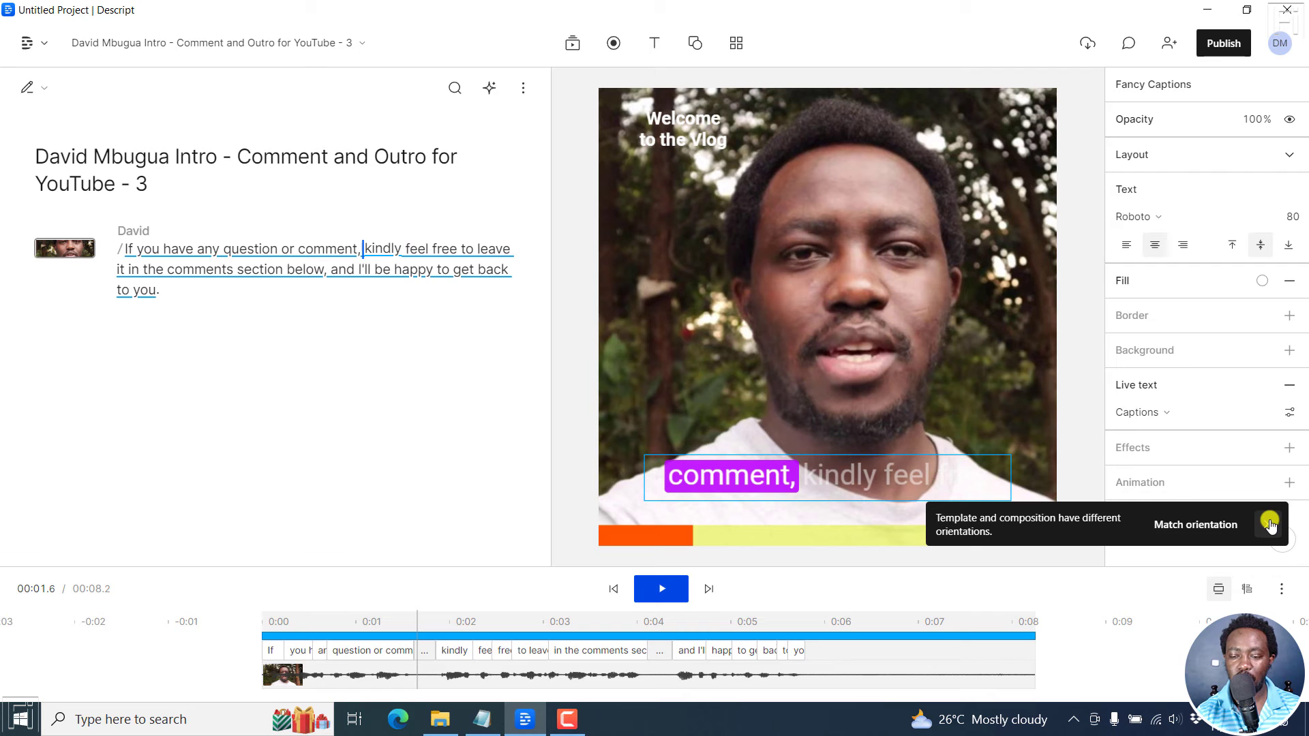
Dismiss the orientation notice and play the vlog from the start, checking the purple karaoke highlight through the closing "you."
{"action": "left_click", "coordinate": [1270, 524]}
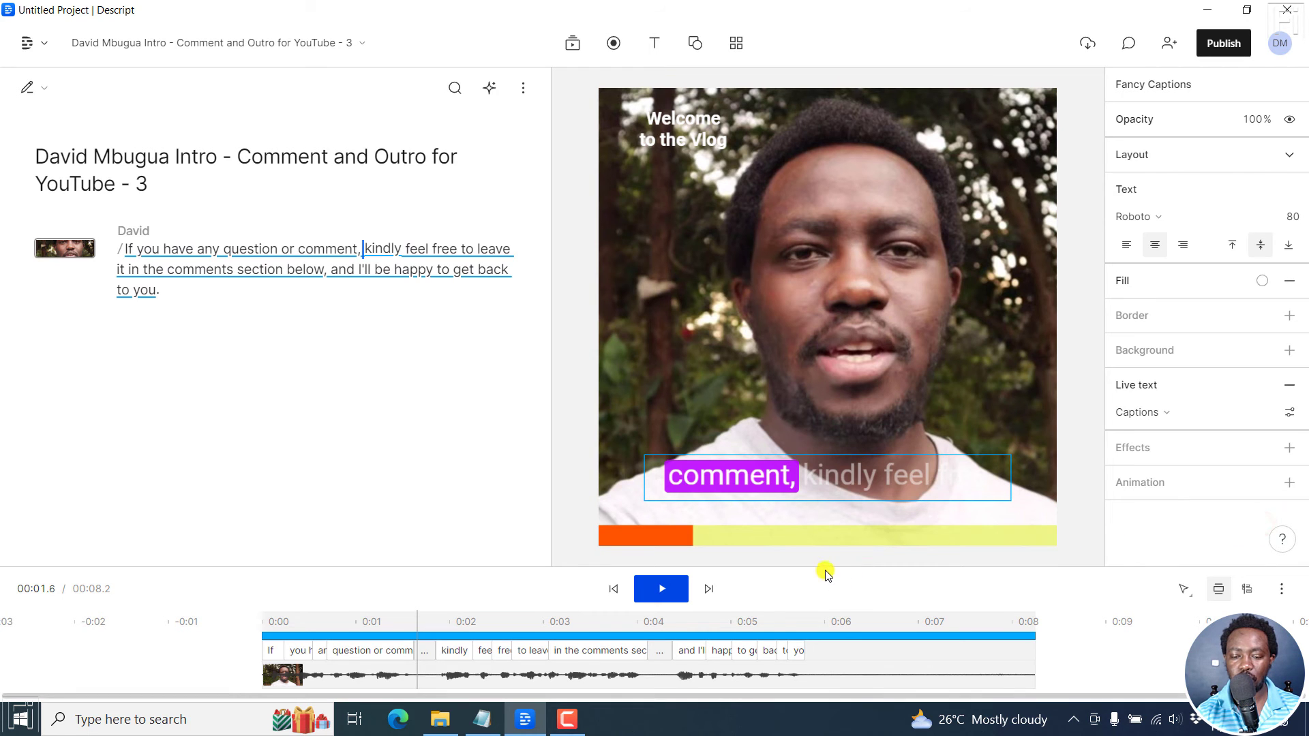
{"action": "left_click_drag", "start_coordinate": [825, 566], "coordinate": [746, 348]}
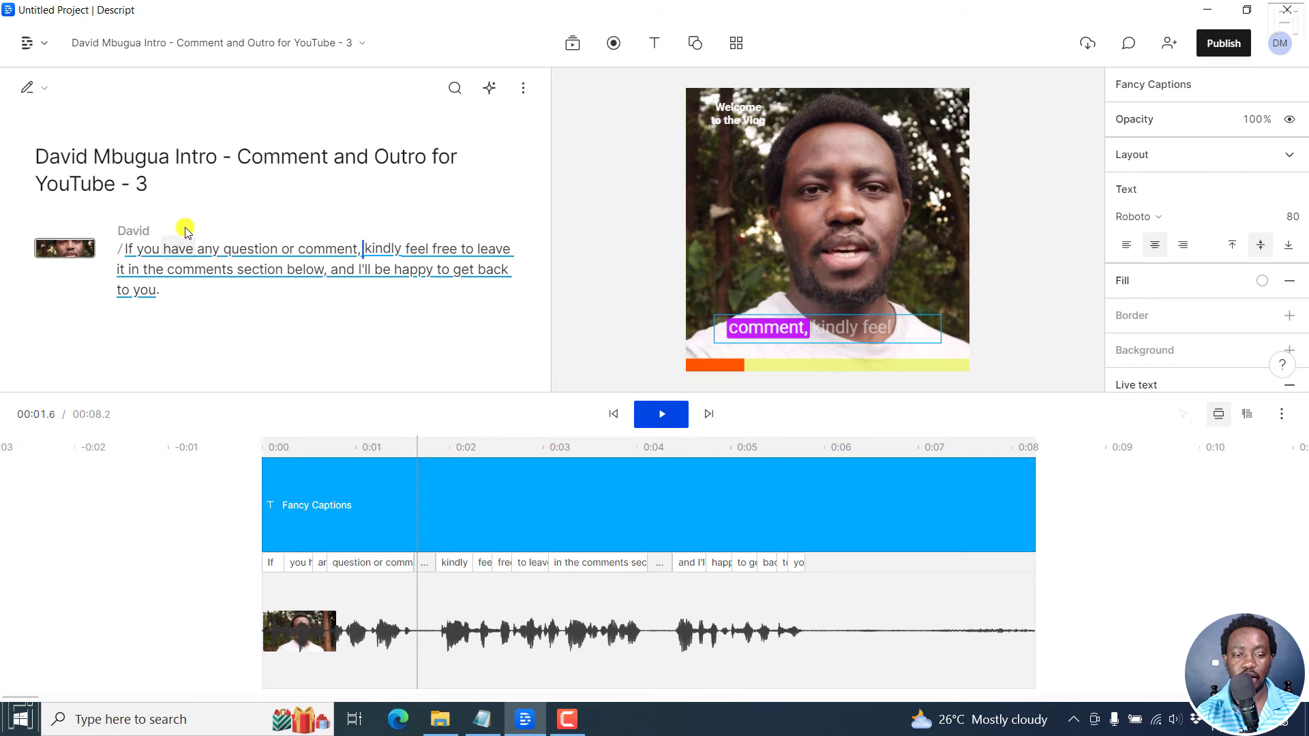
{"action": "left_click", "coordinate": [616, 413]}
{"action": "key", "text": "space"}
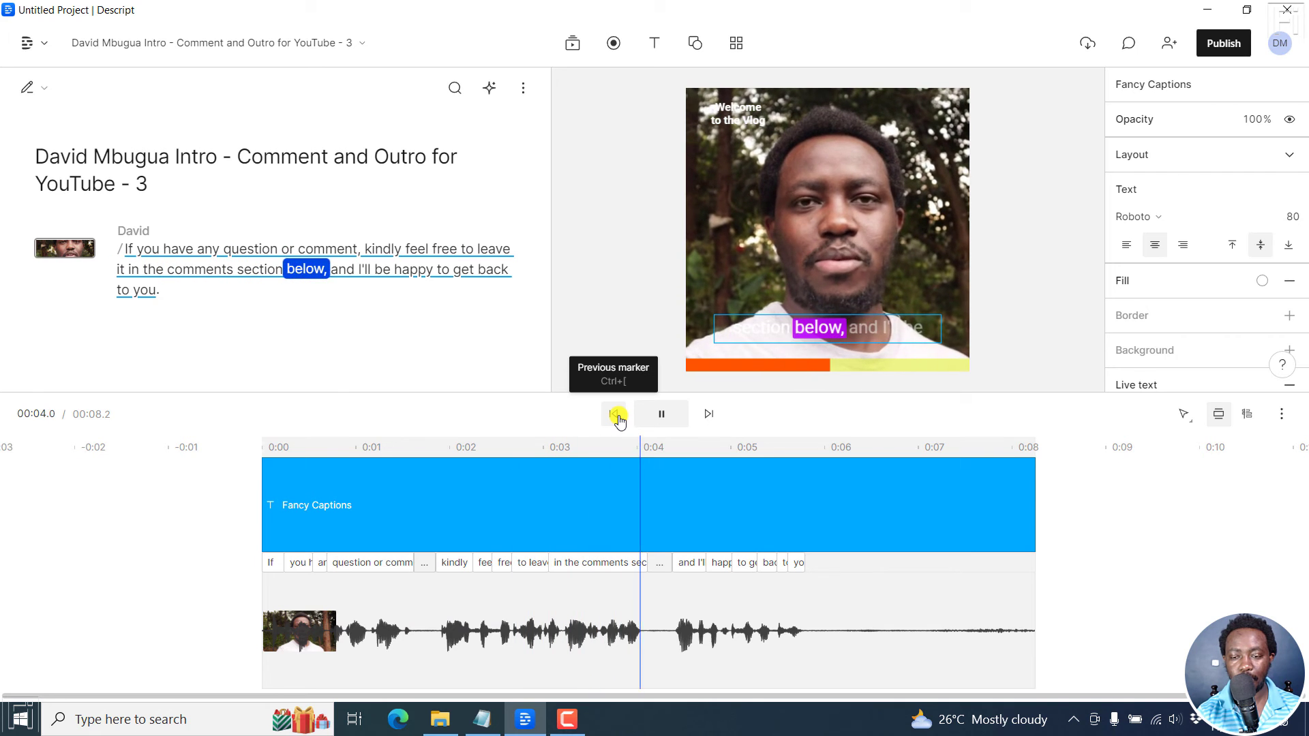
{"action": "key", "text": "space"}
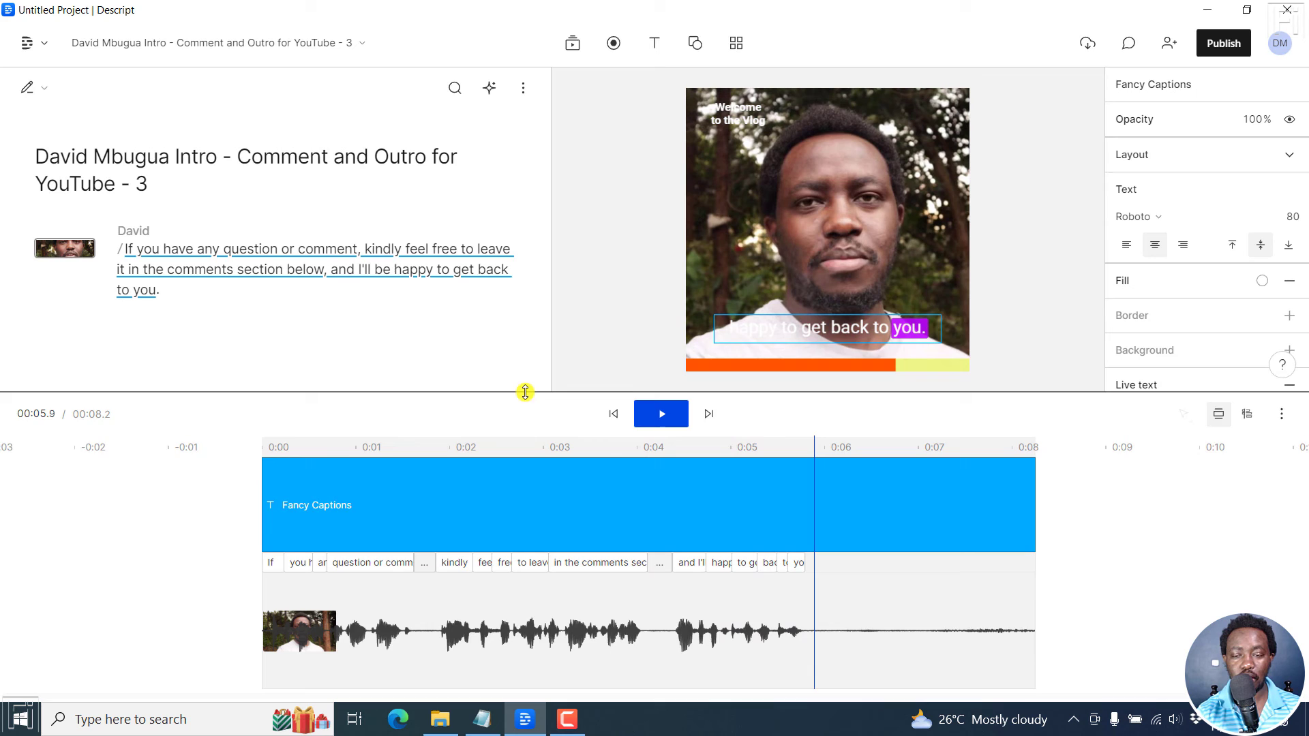
{"action": "left_click_drag", "start_coordinate": [525, 393], "coordinate": [531, 518]}
Return to the projects list, open Screen Recording, and place the cursor before "everyone" in paragraph two
{"action": "left_click", "coordinate": [27, 43]}
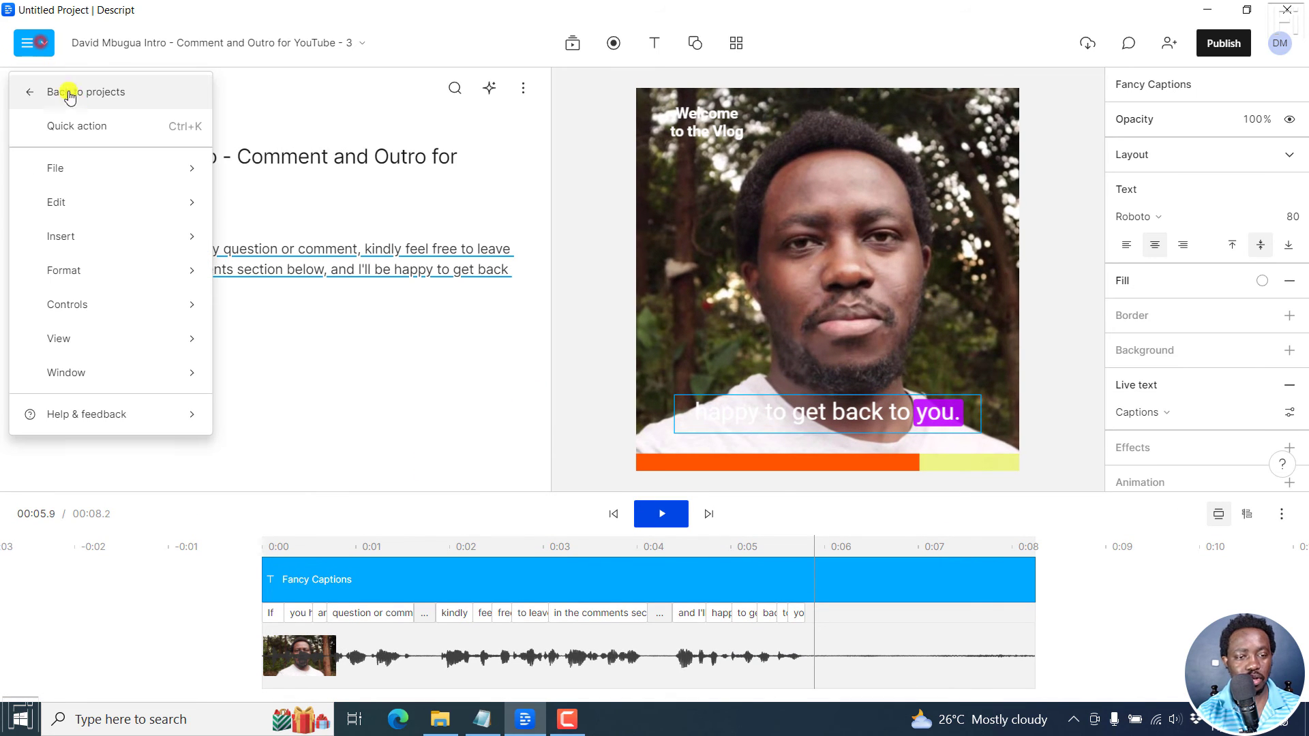
{"action": "left_click", "coordinate": [83, 107]}
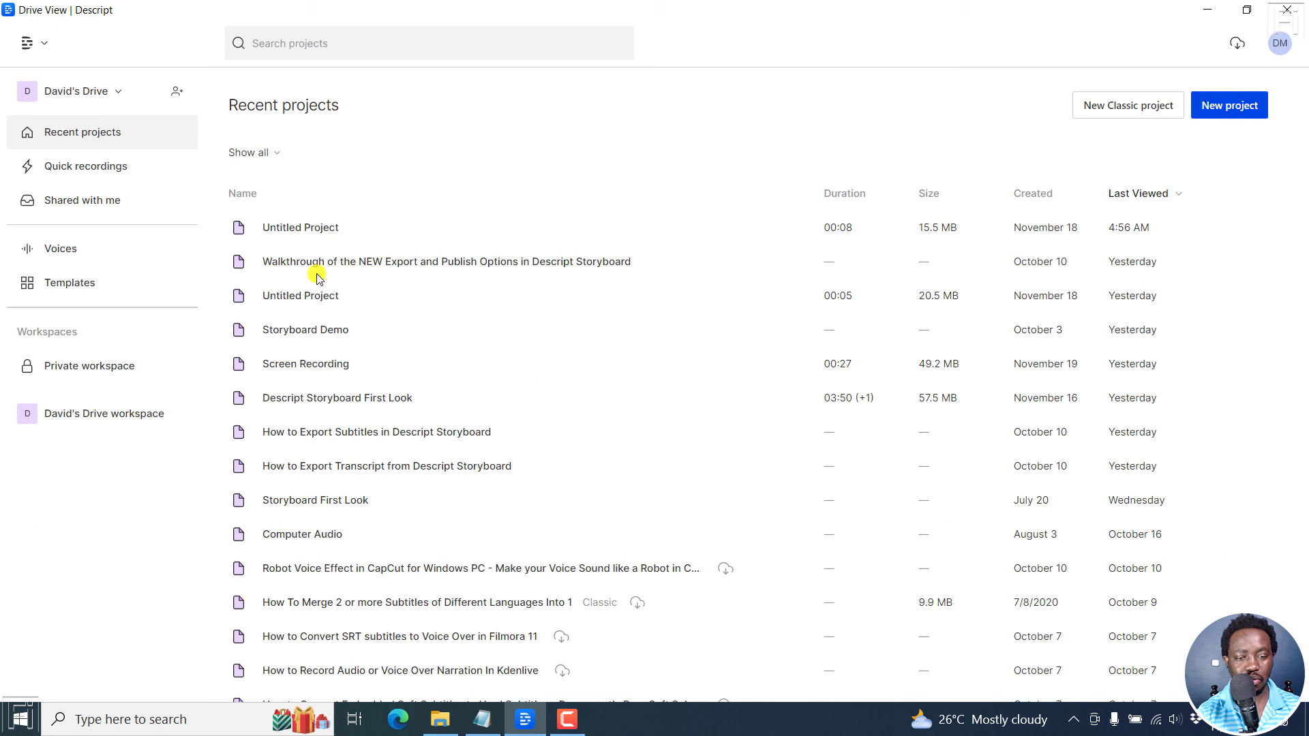
{"action": "left_click", "coordinate": [411, 362]}
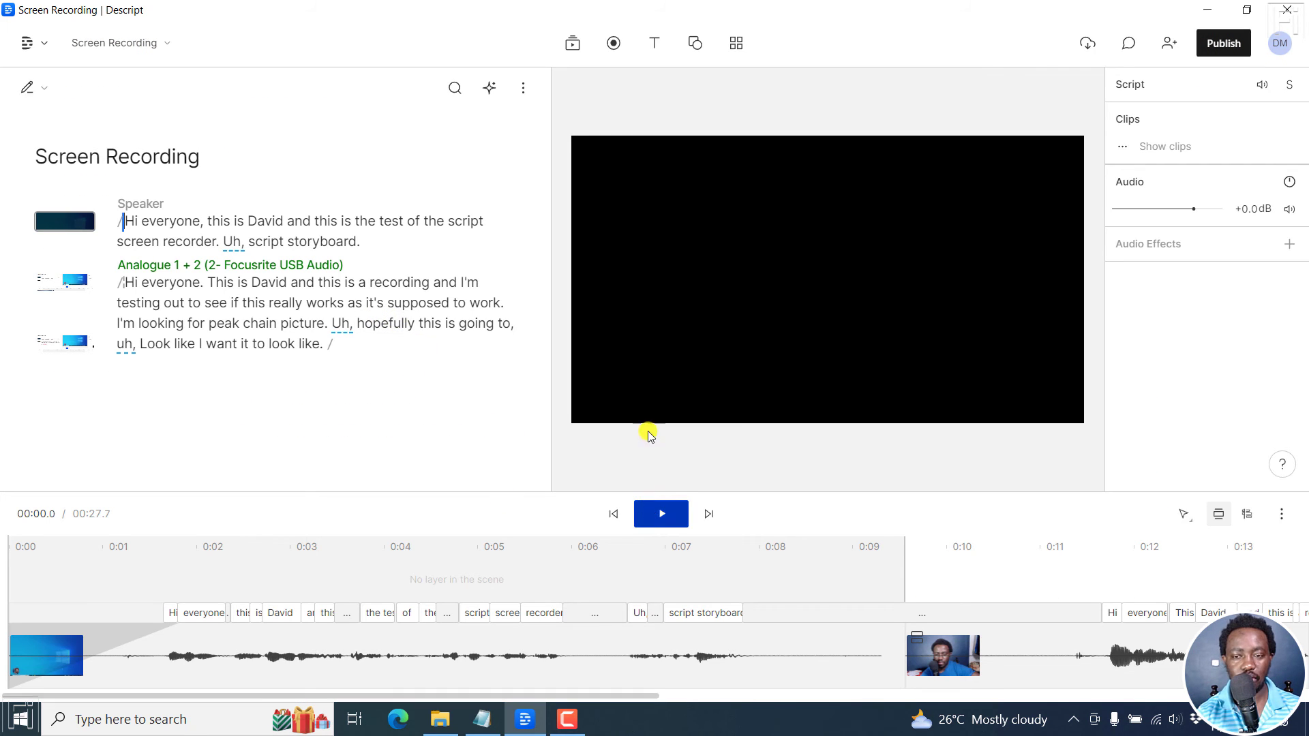
{"action": "left_click", "coordinate": [138, 283]}
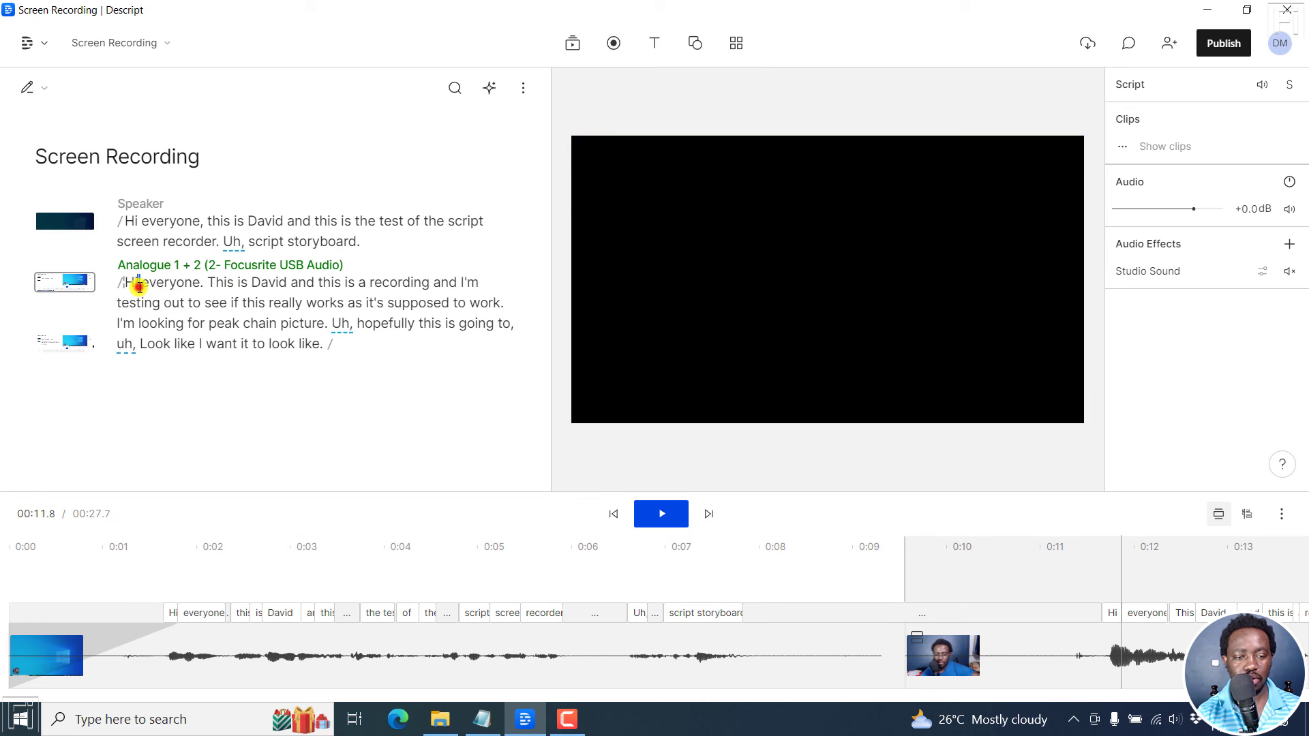
Apply the Fancy Captions for Social template from My Templates to the second paragraph, starting at 00:11.8
{"action": "left_click", "coordinate": [736, 44]}
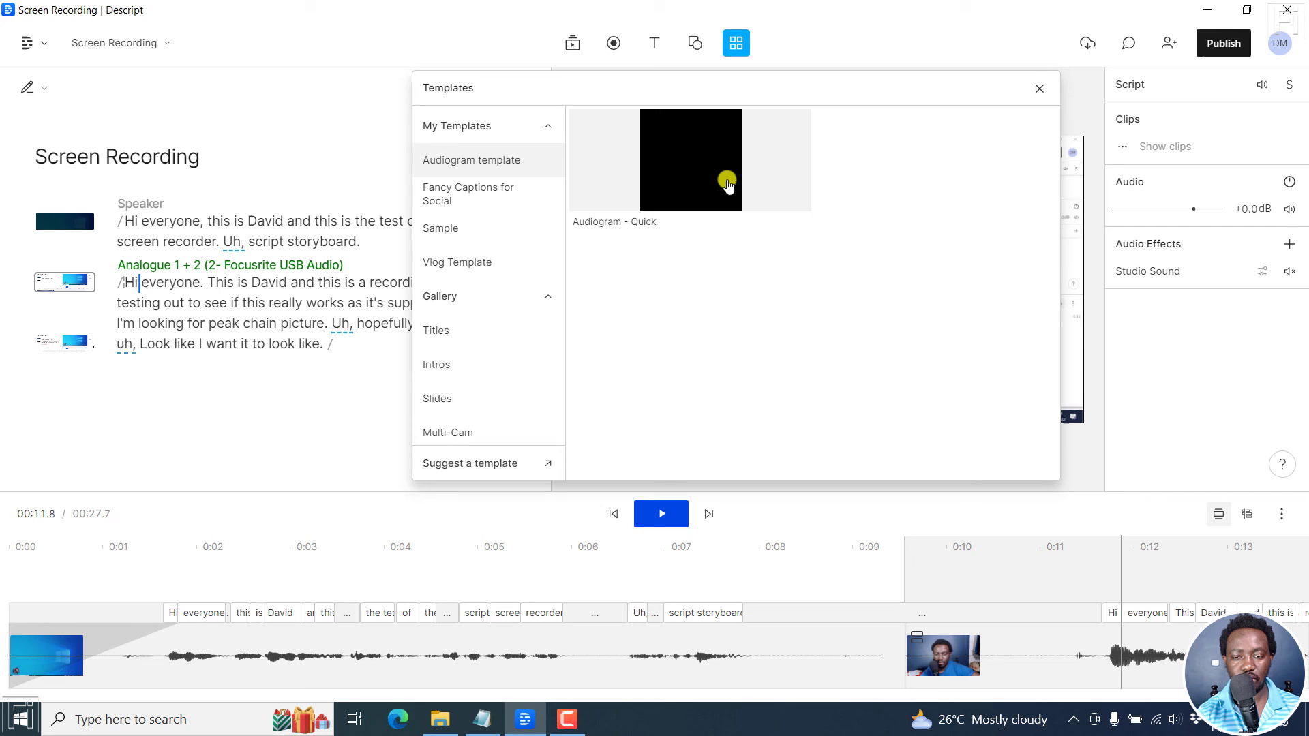
{"action": "left_click", "coordinate": [476, 190]}
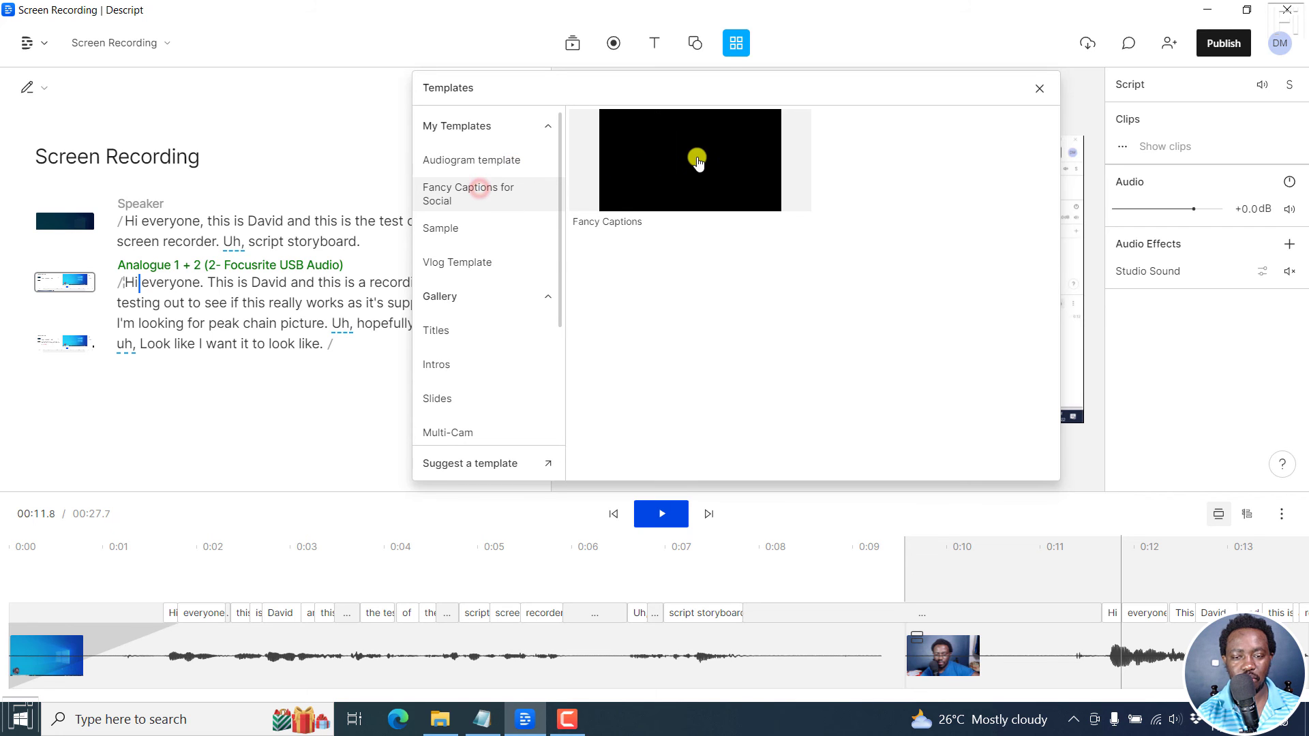
{"action": "left_click_drag", "start_coordinate": [477, 190], "coordinate": [228, 293]}
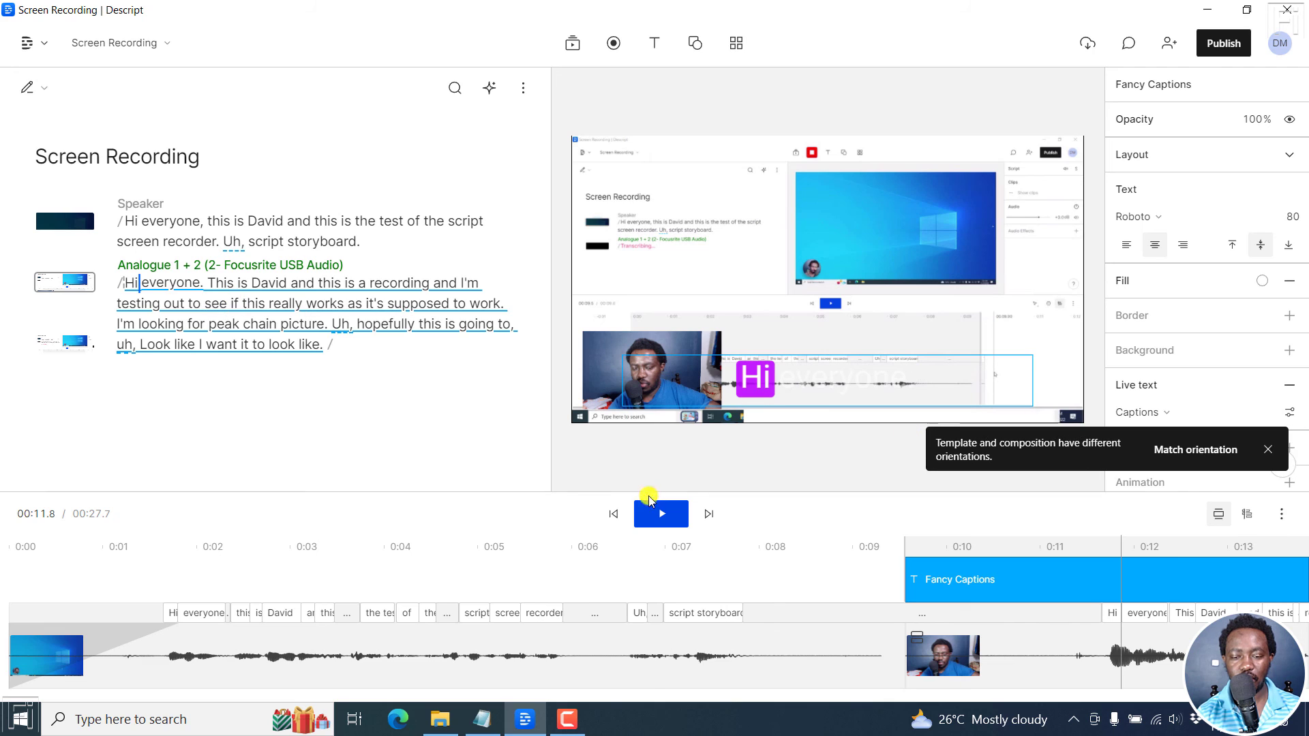
{"action": "left_click", "coordinate": [668, 517]}
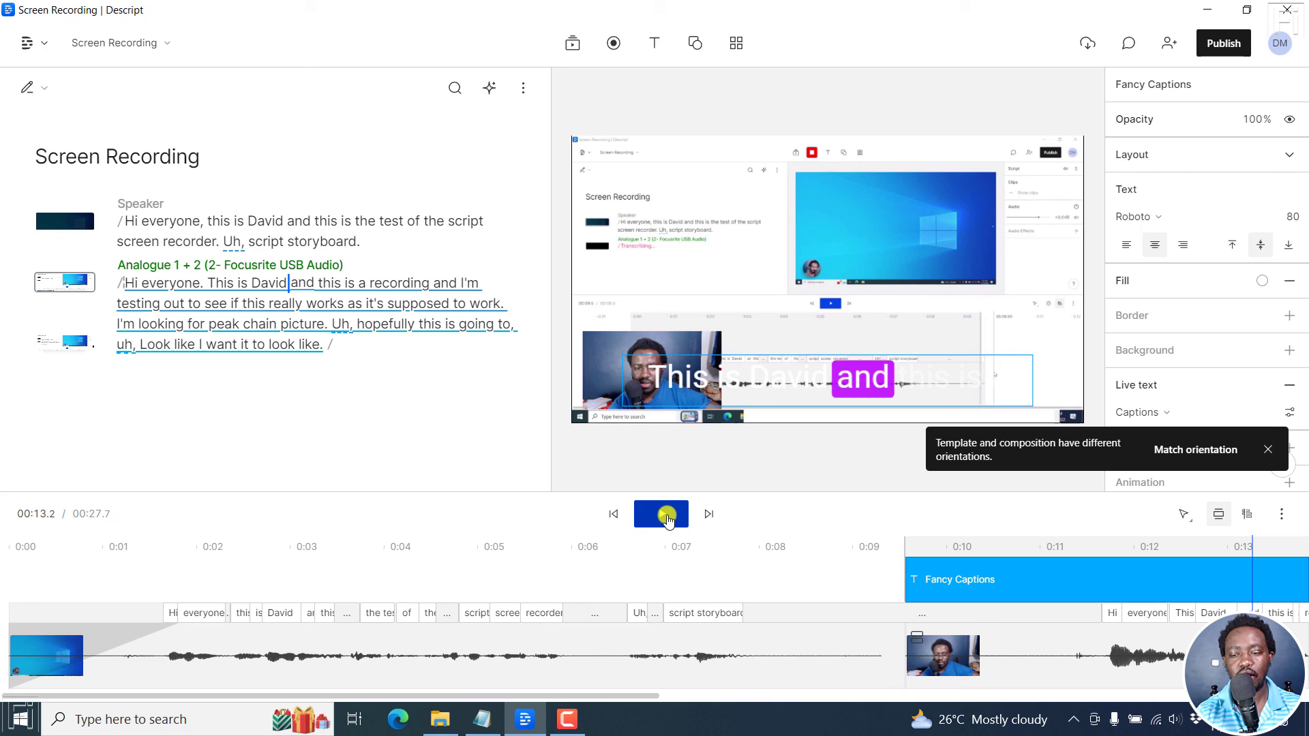
{"action": "left_click", "coordinate": [668, 515]}
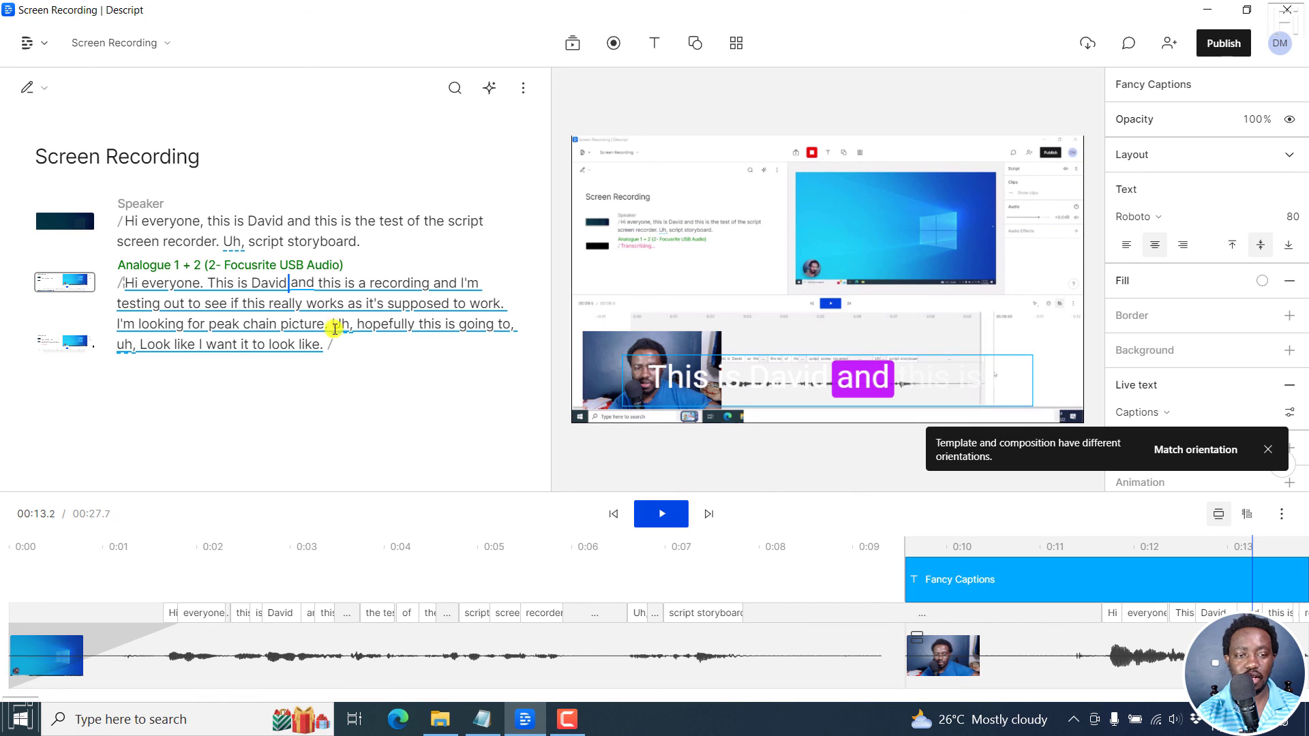